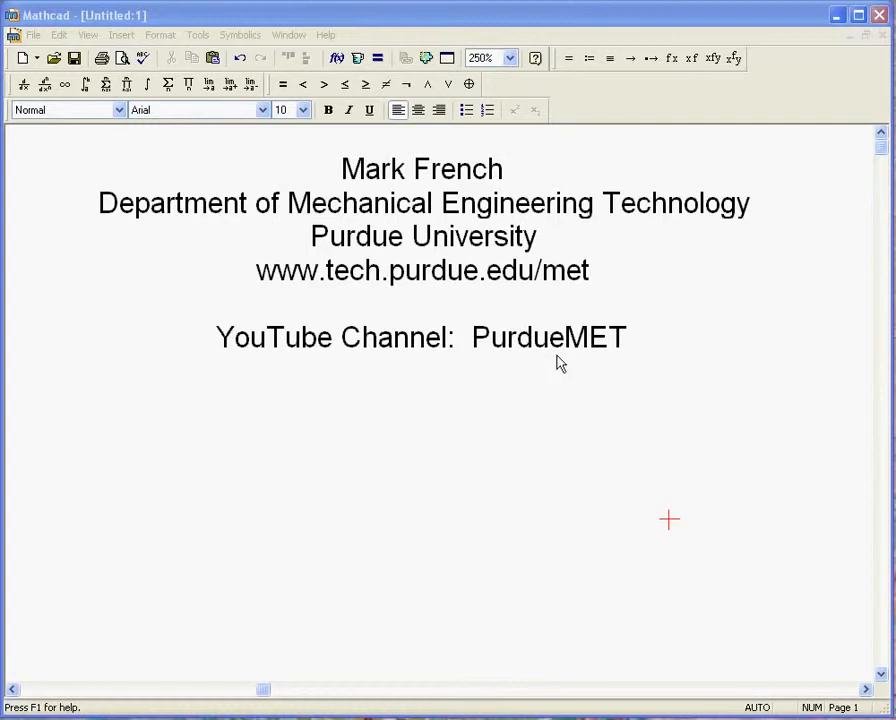
Step: Paste the copied definition z(x,y) := (sin(x)^2 + cos(y)^2)·e^(-(x/4)^2-(y/4)^2) into the blank area below the title text
{"action": "scroll", "coordinate": [577, 397], "scroll_direction": "down", "scroll_amount": 5}
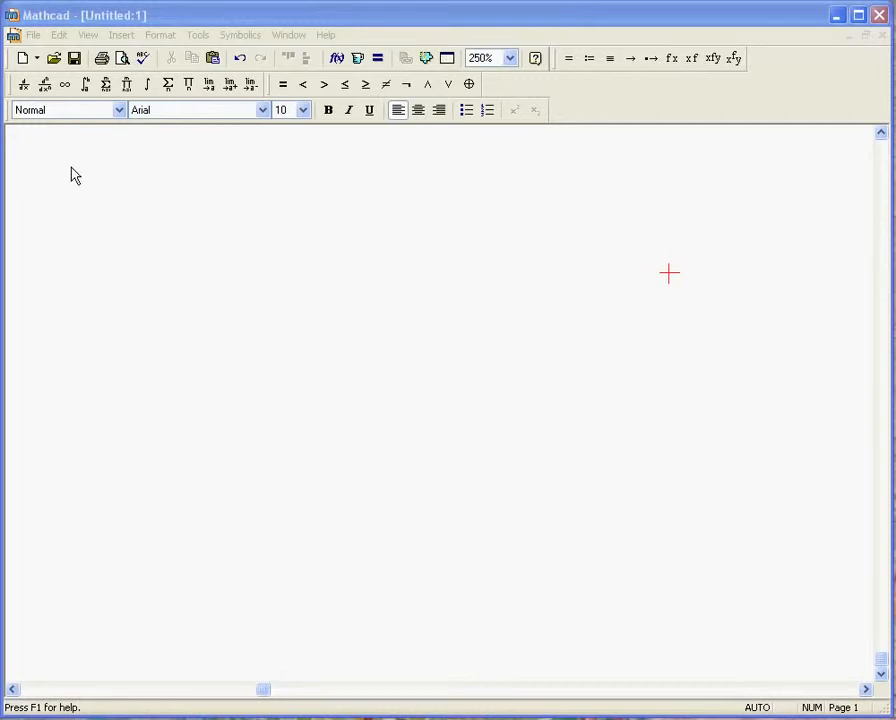
{"action": "left_click", "coordinate": [79, 168]}
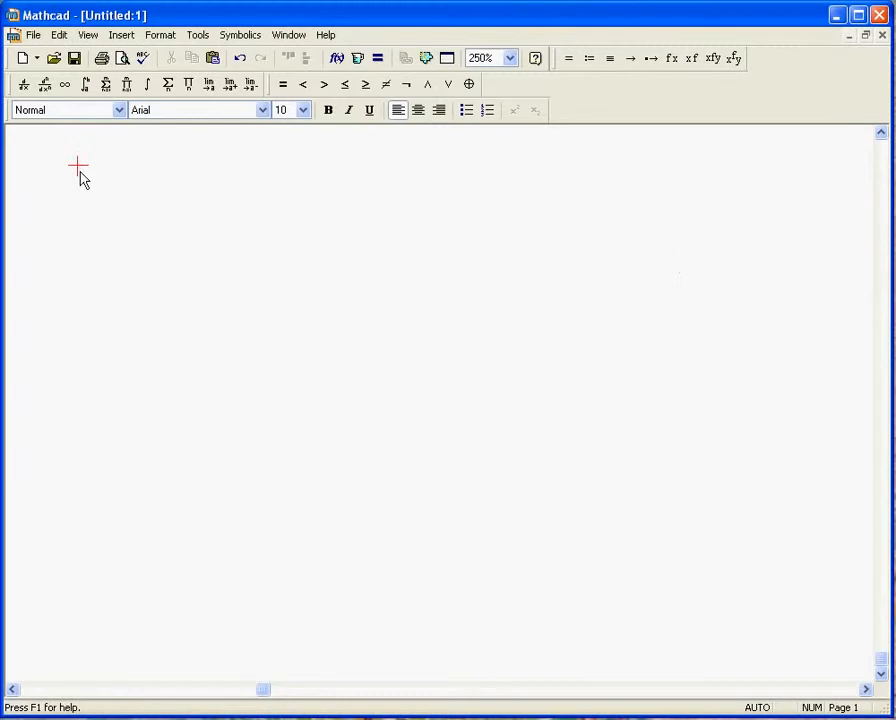
{"action": "key", "text": "ctrl+v"}
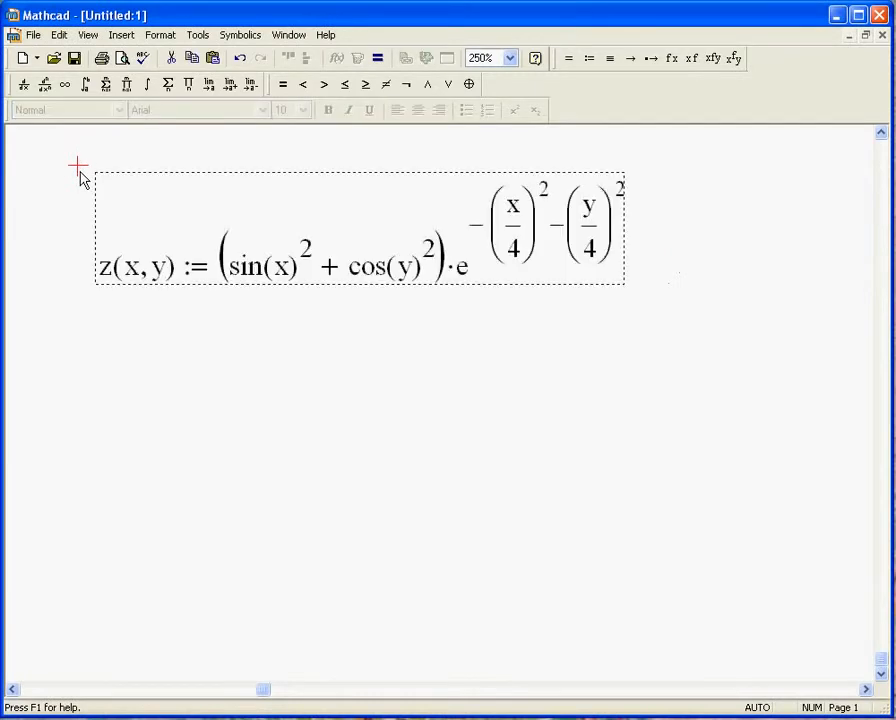
{"action": "left_click", "coordinate": [151, 346]}
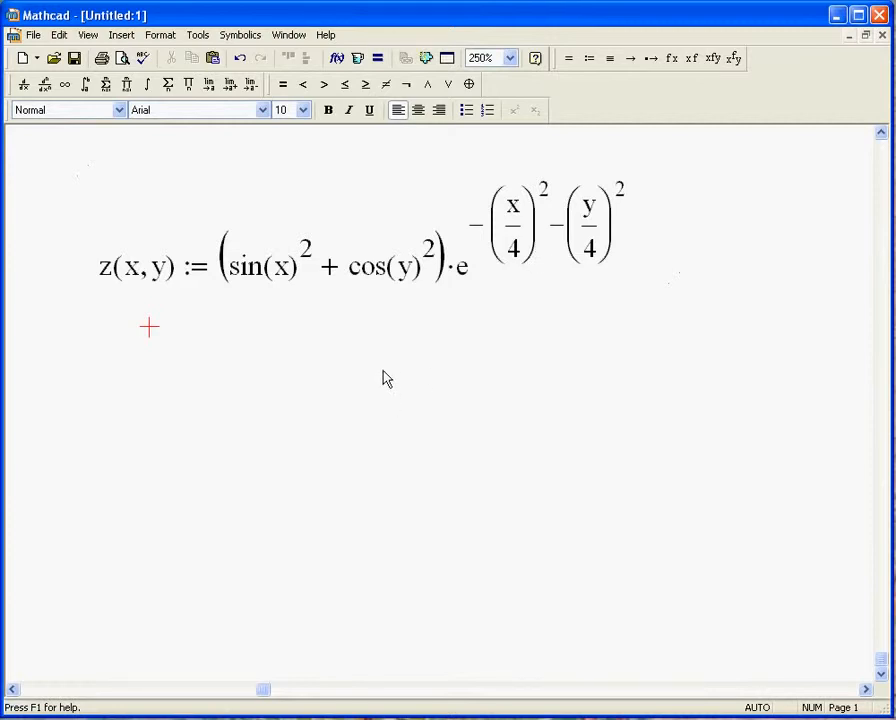
Step: Insert an empty surface plot region below the z(x,y) definition
{"action": "scroll", "coordinate": [395, 370], "scroll_direction": "down", "scroll_amount": 1}
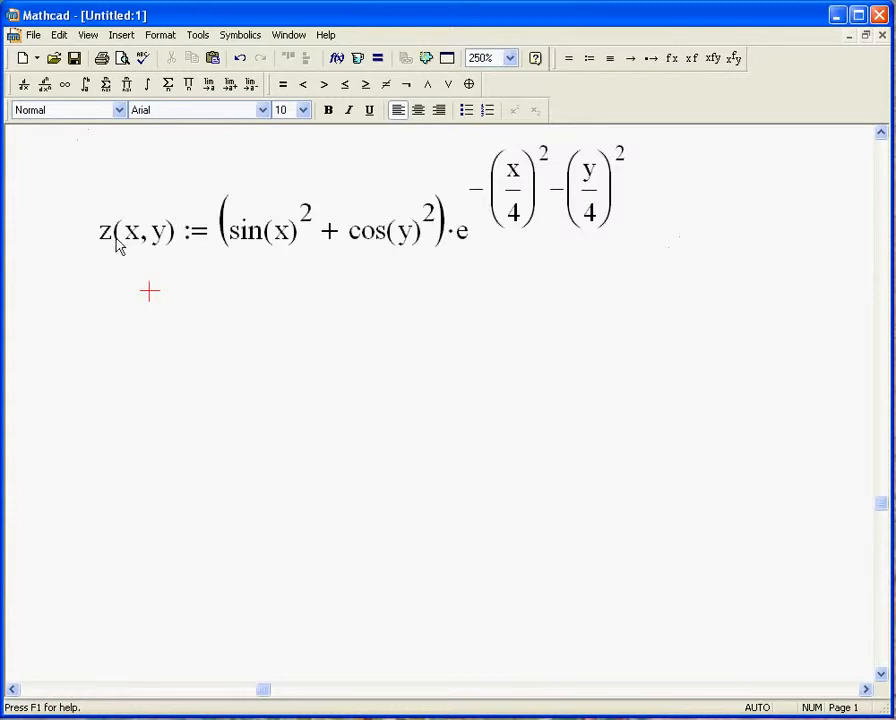
{"action": "scroll", "coordinate": [288, 306], "scroll_direction": "down", "scroll_amount": 1}
{"action": "scroll", "coordinate": [288, 306], "scroll_direction": "up", "scroll_amount": 1}
{"action": "left_click", "coordinate": [224, 309]}
{"action": "left_click", "coordinate": [118, 37]}
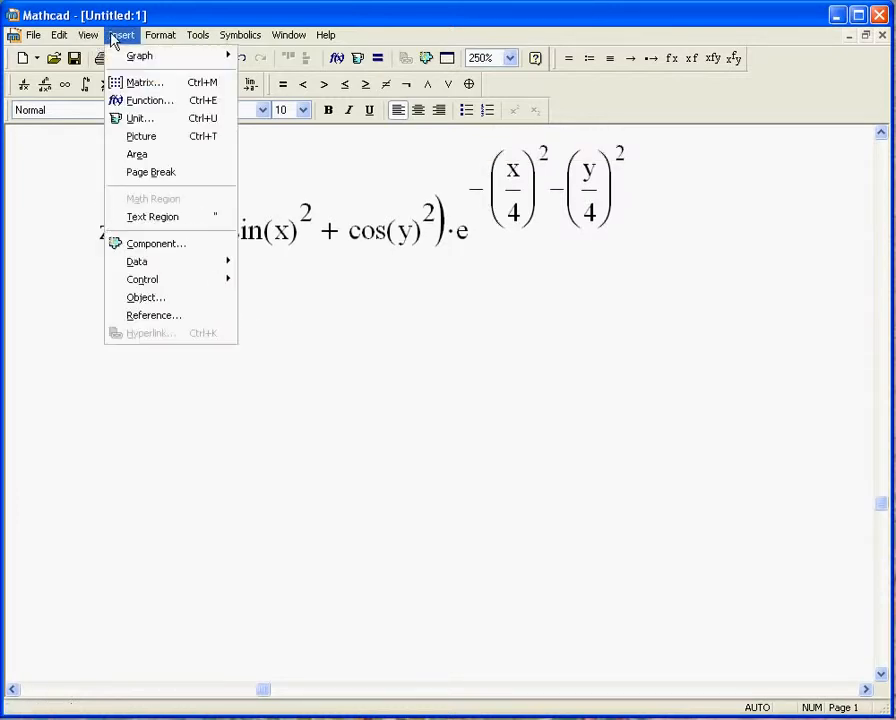
{"action": "mouse_move", "coordinate": [131, 58]}
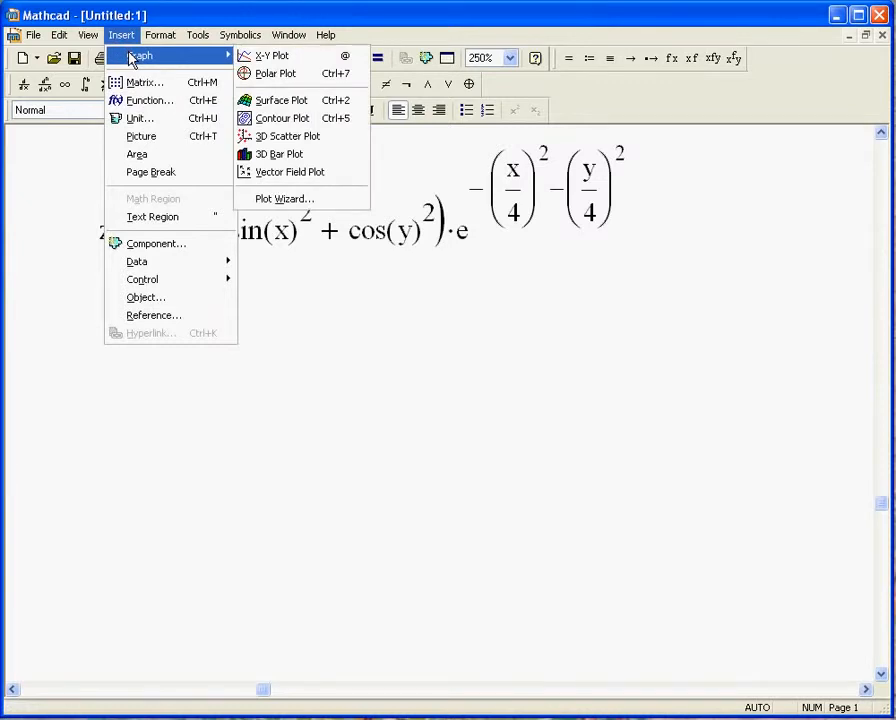
{"action": "left_click", "coordinate": [278, 103]}
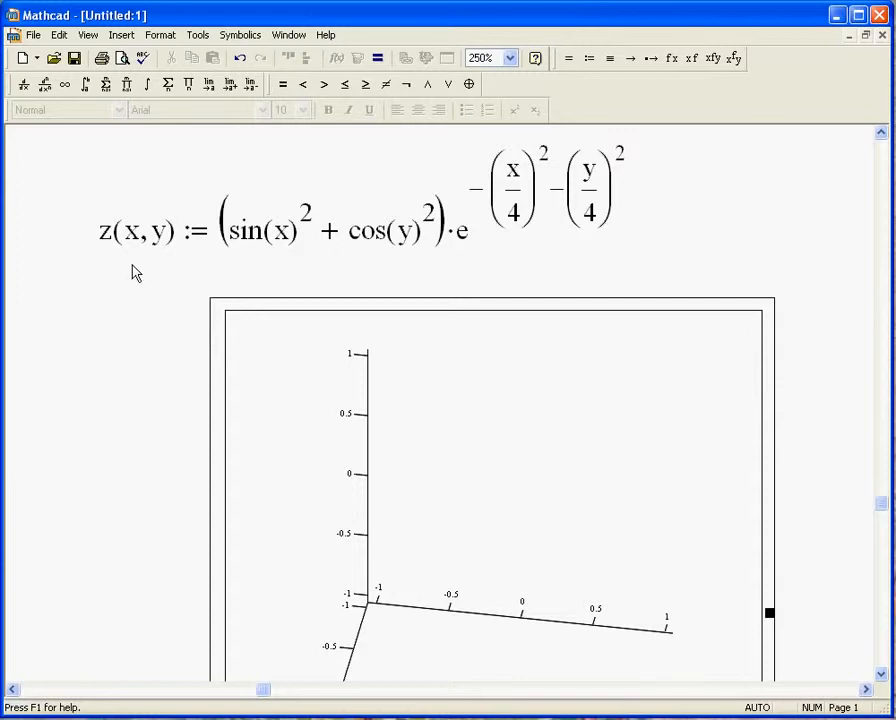
Step: Set the worksheet magnification to a custom 220%
{"action": "scroll", "coordinate": [104, 300], "scroll_direction": "down", "scroll_amount": 5}
{"action": "scroll", "coordinate": [104, 300], "scroll_direction": "down", "scroll_amount": 1}
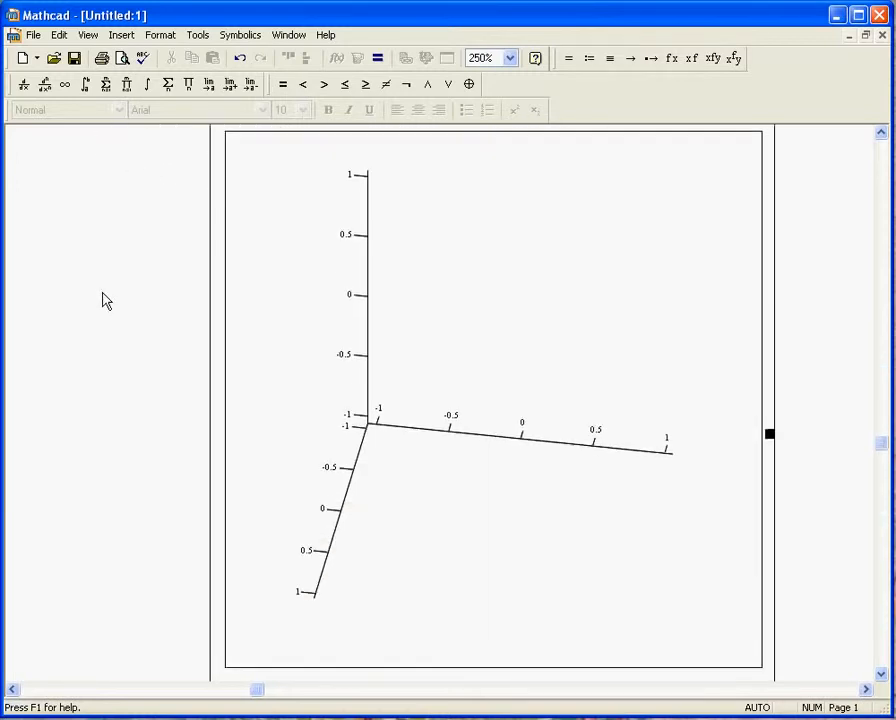
{"action": "left_click", "coordinate": [84, 36]}
{"action": "left_click", "coordinate": [106, 218]}
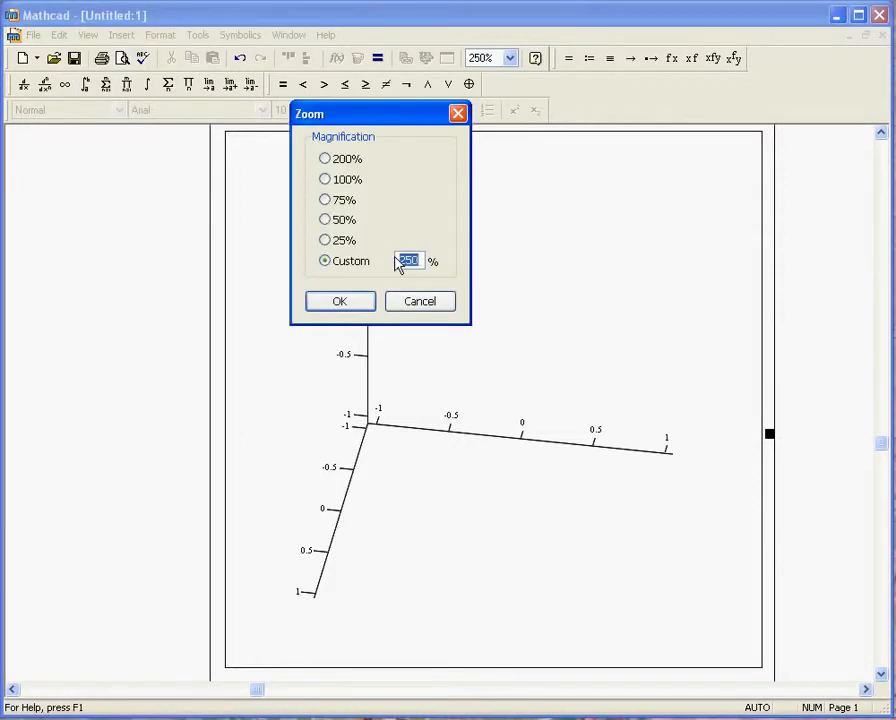
{"action": "type", "text": "220"}
{"action": "key", "text": "Return"}
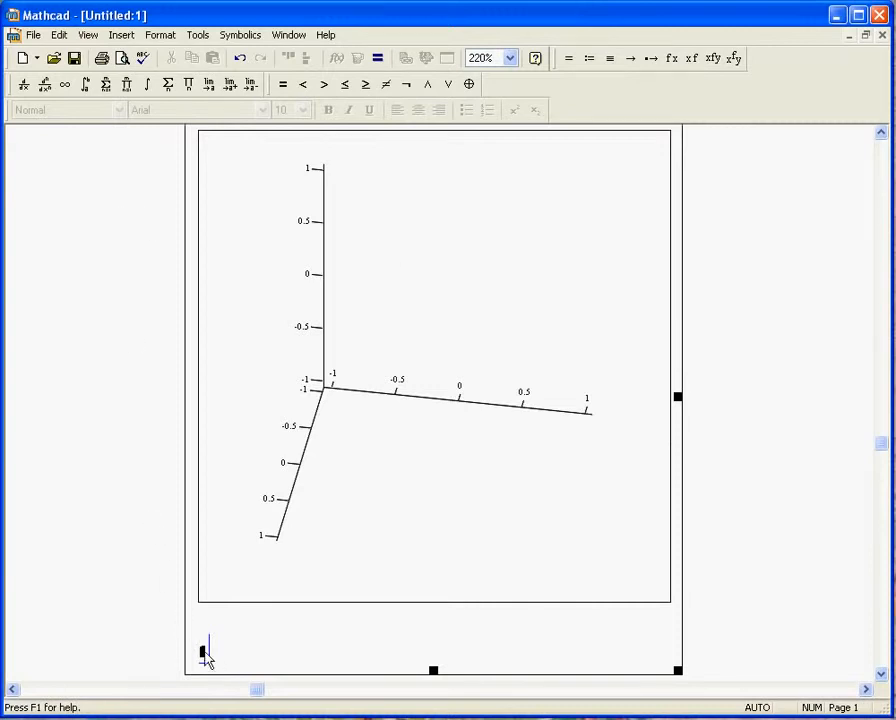
Step: Enter the function name z in the surface plot's placeholder and draw the surface
{"action": "scroll", "coordinate": [166, 314], "scroll_direction": "up", "scroll_amount": 1}
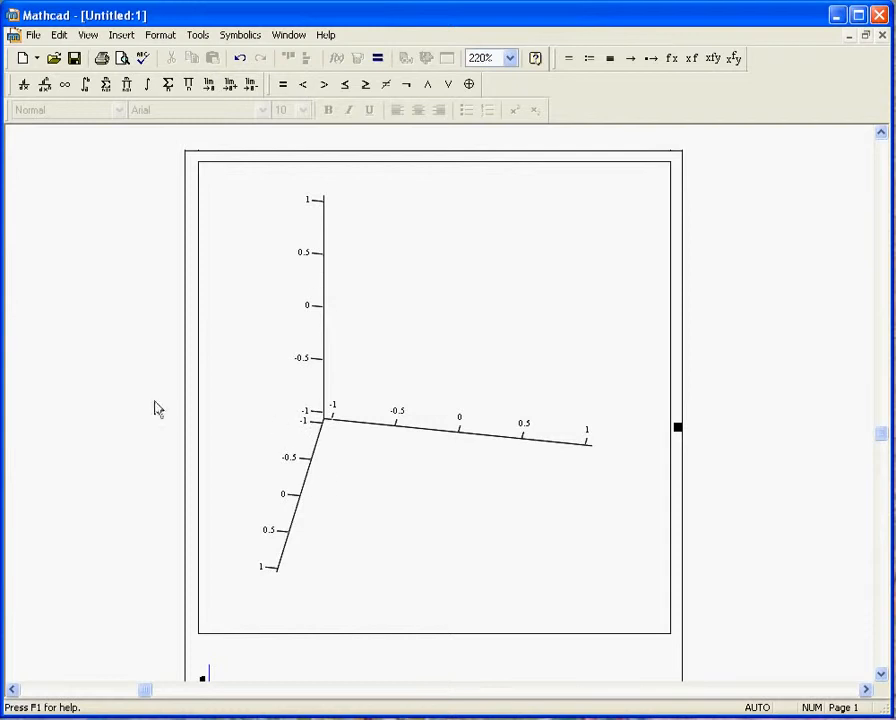
{"action": "scroll", "coordinate": [148, 402], "scroll_direction": "down", "scroll_amount": 1}
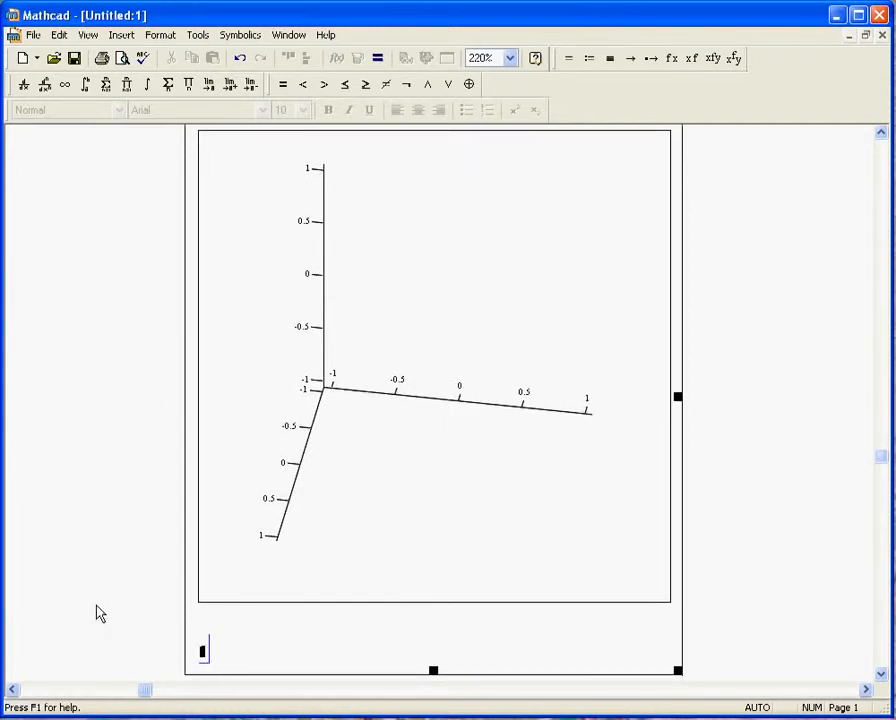
{"action": "type", "text": "Z"}
{"action": "left_click", "coordinate": [106, 577]}
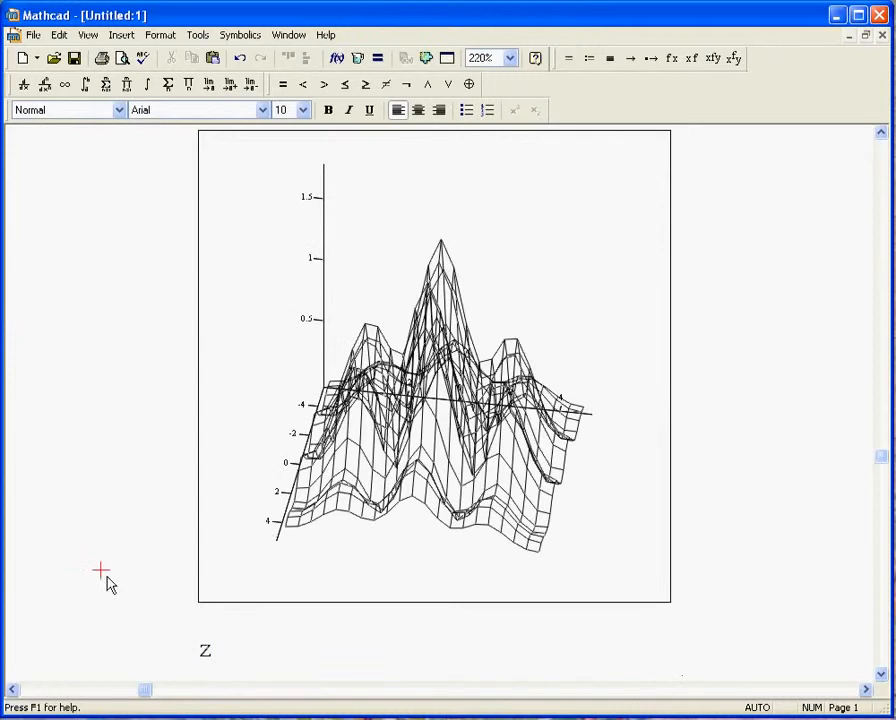
Step: Format the surface plot's wireframe with hidden lines and line colours taken from the colormap
{"action": "scroll", "coordinate": [420, 455], "scroll_direction": "up", "scroll_amount": 1}
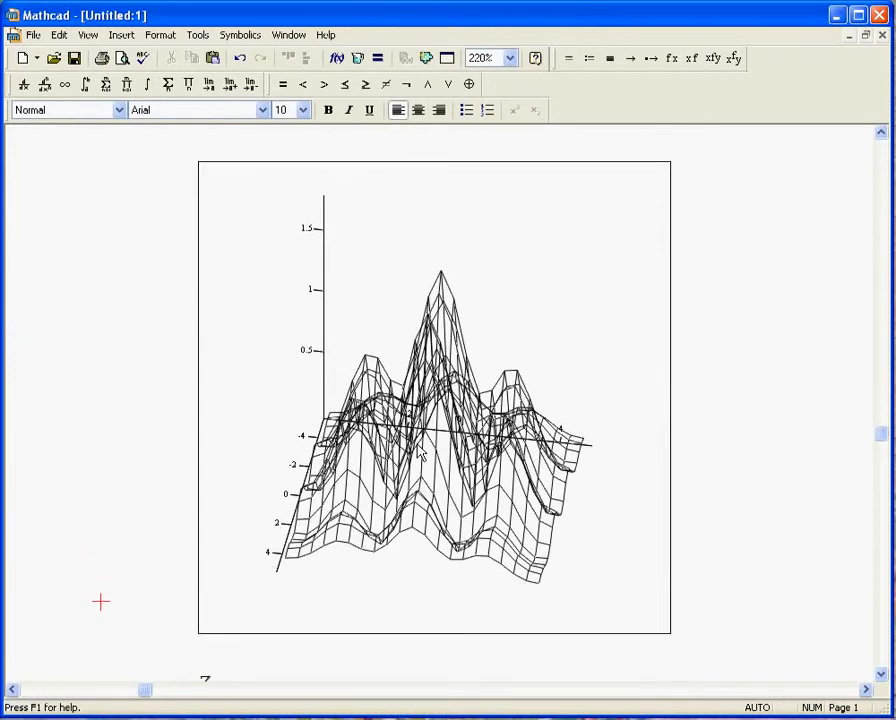
{"action": "scroll", "coordinate": [420, 452], "scroll_direction": "down", "scroll_amount": 1}
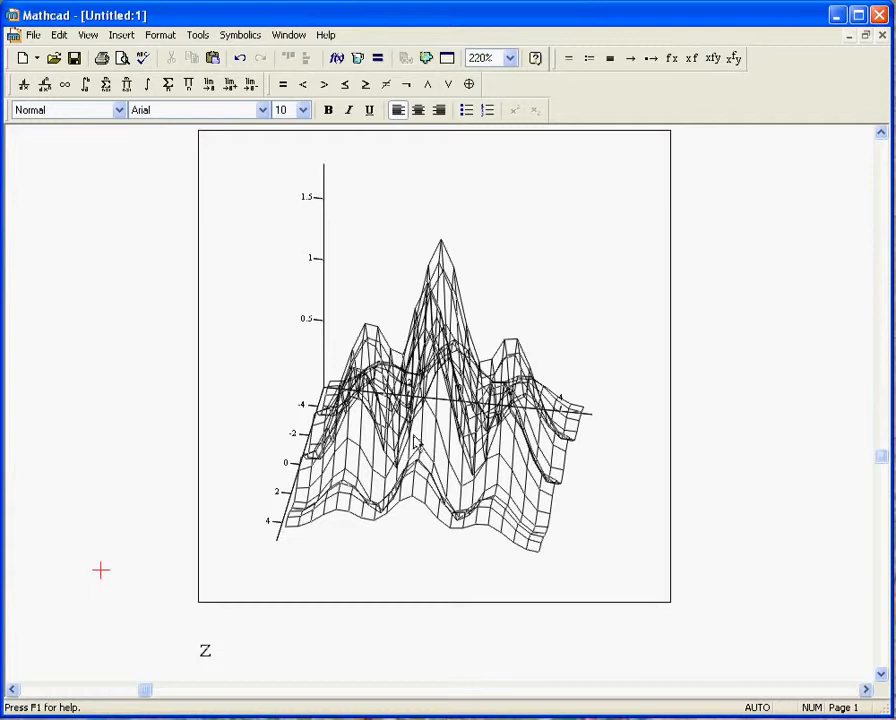
{"action": "double_click", "coordinate": [420, 437]}
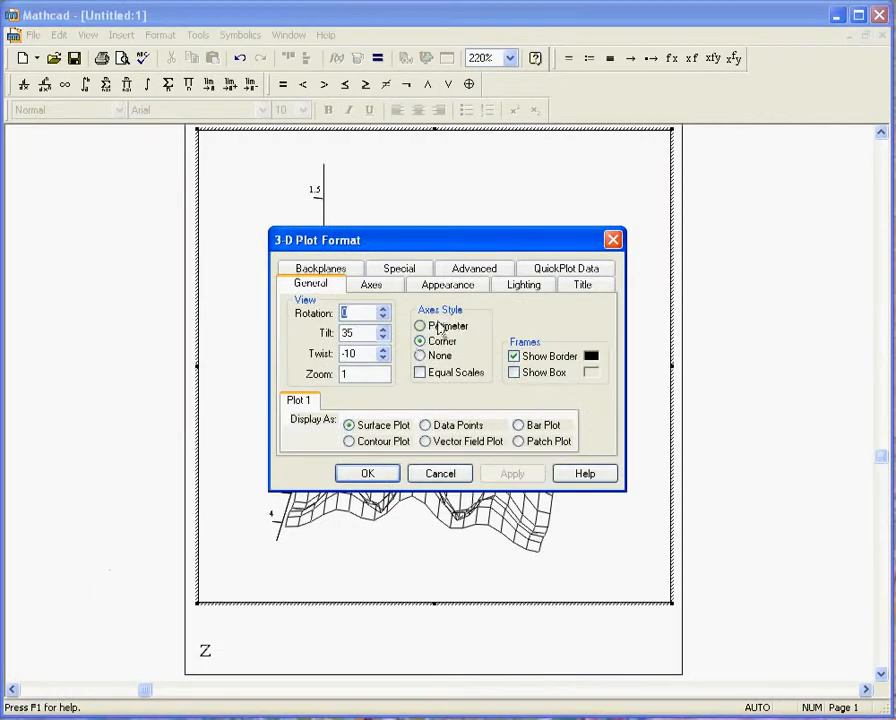
{"action": "left_click", "coordinate": [438, 288]}
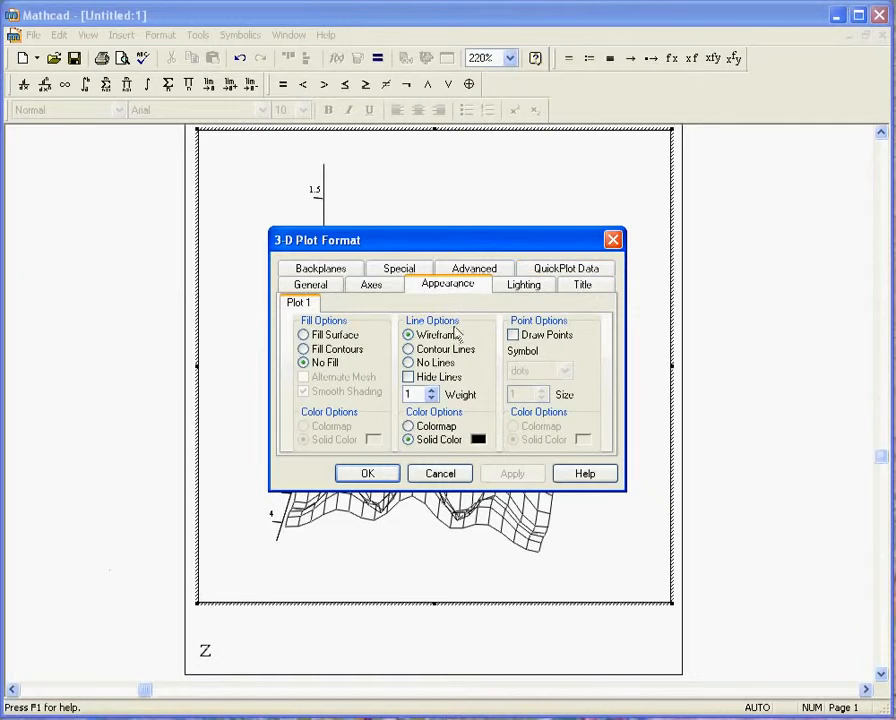
{"action": "left_click", "coordinate": [408, 377]}
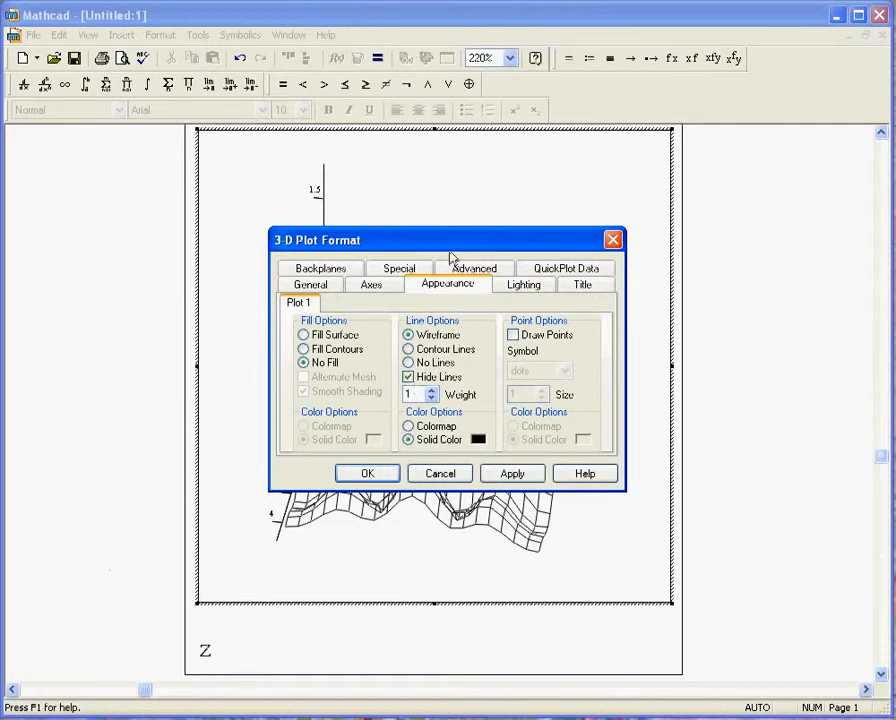
{"action": "left_click_drag", "start_coordinate": [442, 247], "coordinate": [634, 328]}
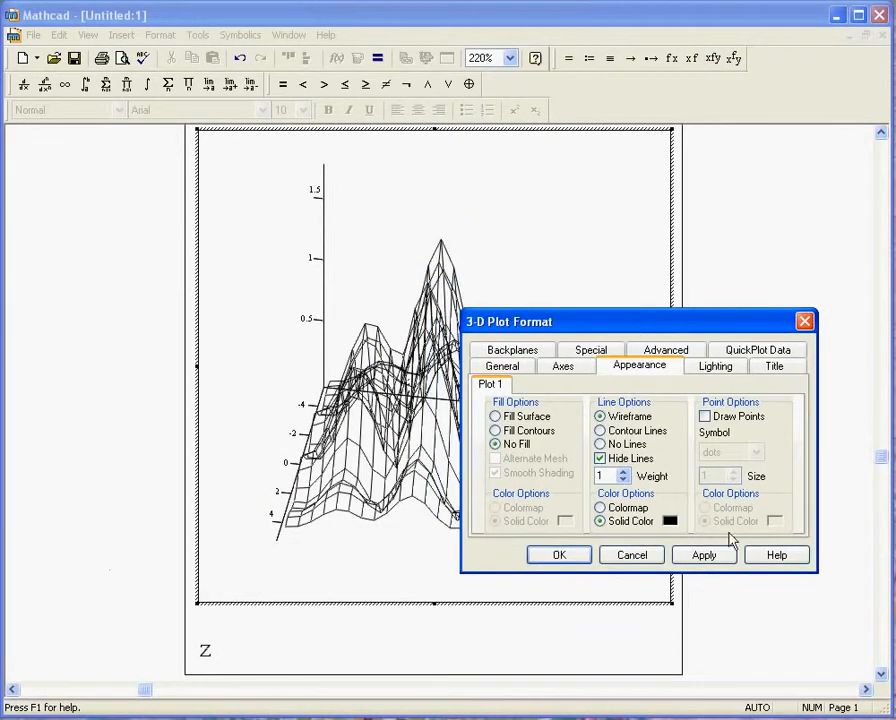
{"action": "left_click", "coordinate": [712, 558]}
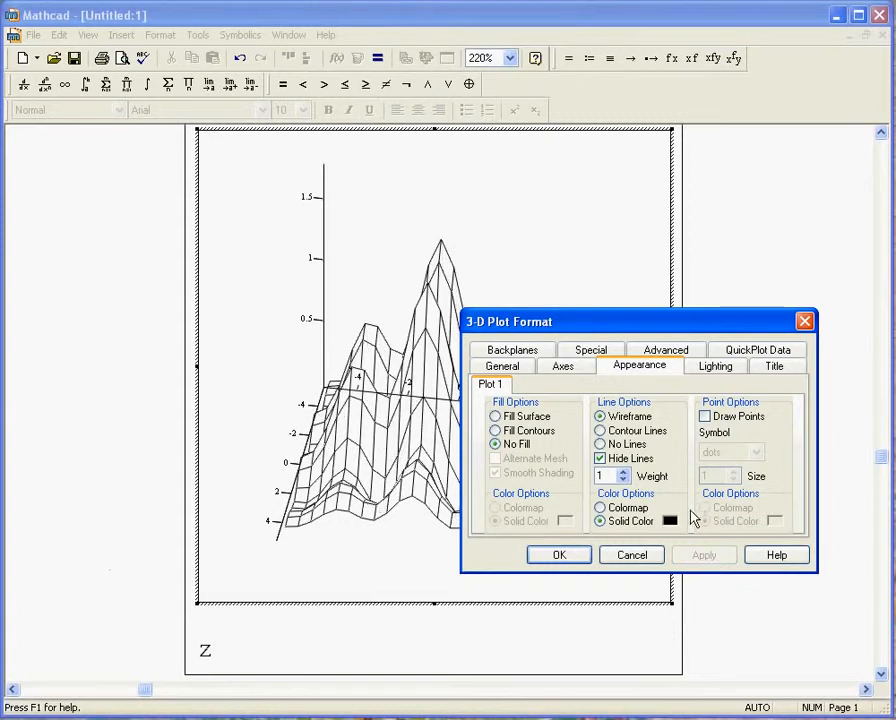
{"action": "left_click", "coordinate": [600, 508]}
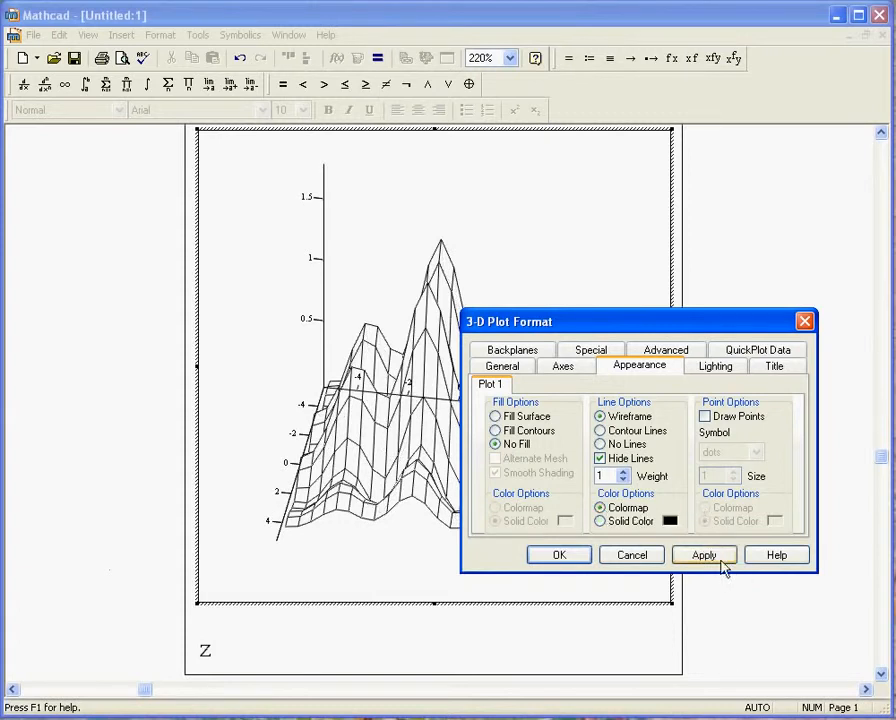
{"action": "left_click", "coordinate": [578, 556]}
Step: Rotate the coloured surface plot to view it from above and from a low side angle
{"action": "left_click_drag", "start_coordinate": [560, 460], "coordinate": [414, 452]}
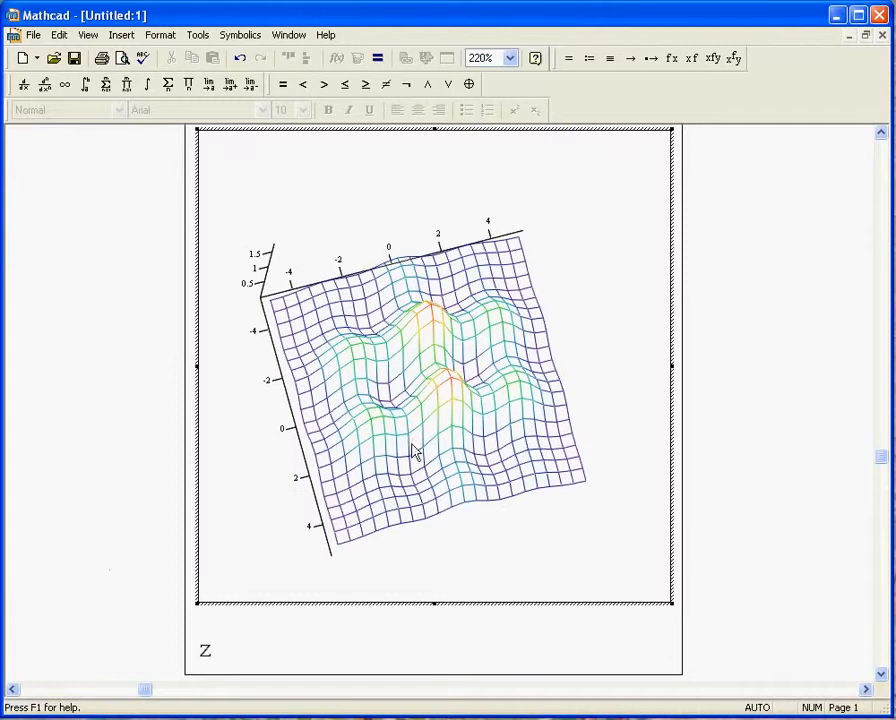
{"action": "mouse_move", "coordinate": [370, 524]}
{"action": "left_mouse_down"}
{"action": "mouse_move", "coordinate": [436, 430]}
{"action": "mouse_move", "coordinate": [505, 518]}
{"action": "mouse_move", "coordinate": [634, 484]}
{"action": "mouse_move", "coordinate": [624, 306]}
{"action": "mouse_move", "coordinate": [604, 490]}
{"action": "mouse_move", "coordinate": [450, 516]}
{"action": "mouse_move", "coordinate": [596, 532]}
{"action": "mouse_move", "coordinate": [392, 536]}
{"action": "mouse_move", "coordinate": [640, 532]}
{"action": "mouse_move", "coordinate": [370, 536]}
{"action": "left_mouse_up"}
{"action": "left_click_drag", "start_coordinate": [563, 465], "coordinate": [566, 500]}
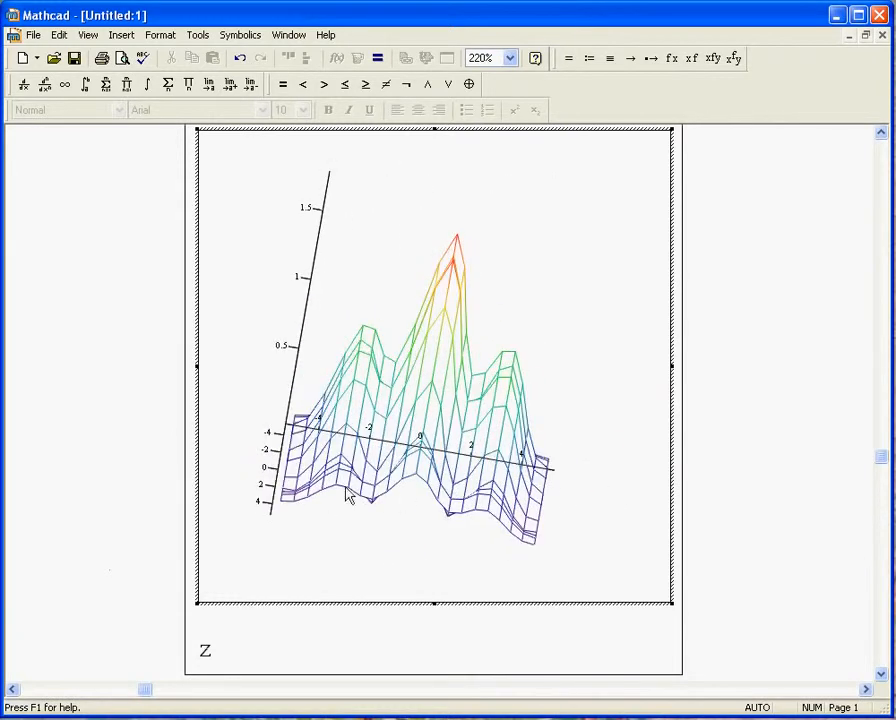
Step: Label the plot's three axes "X Axis", "Y Axis" and "Z Axis" and apply the labels
{"action": "double_click", "coordinate": [536, 331]}
{"action": "left_click", "coordinate": [364, 287]}
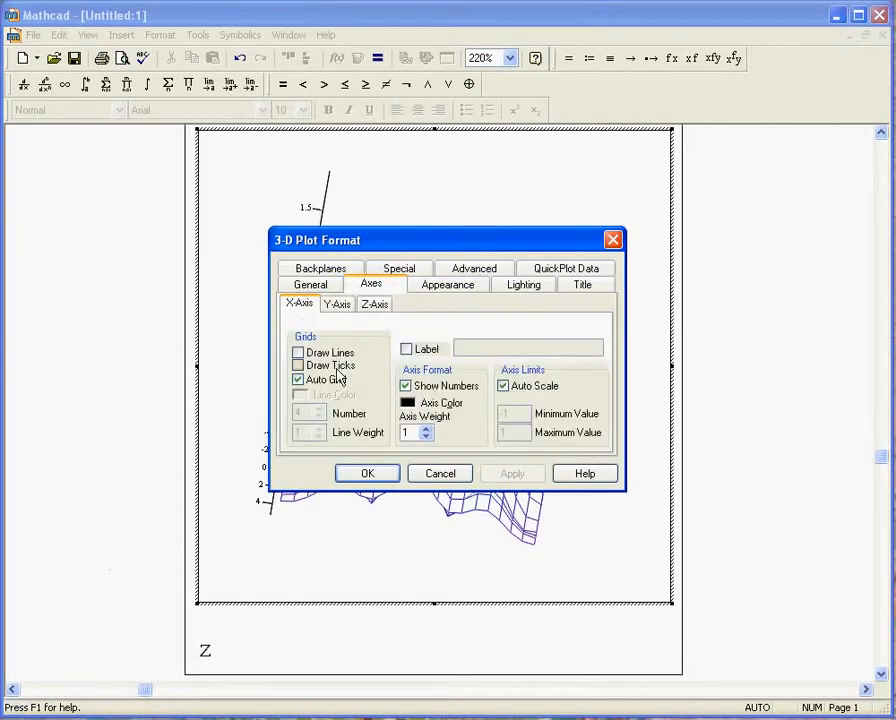
{"action": "left_click", "coordinate": [407, 349]}
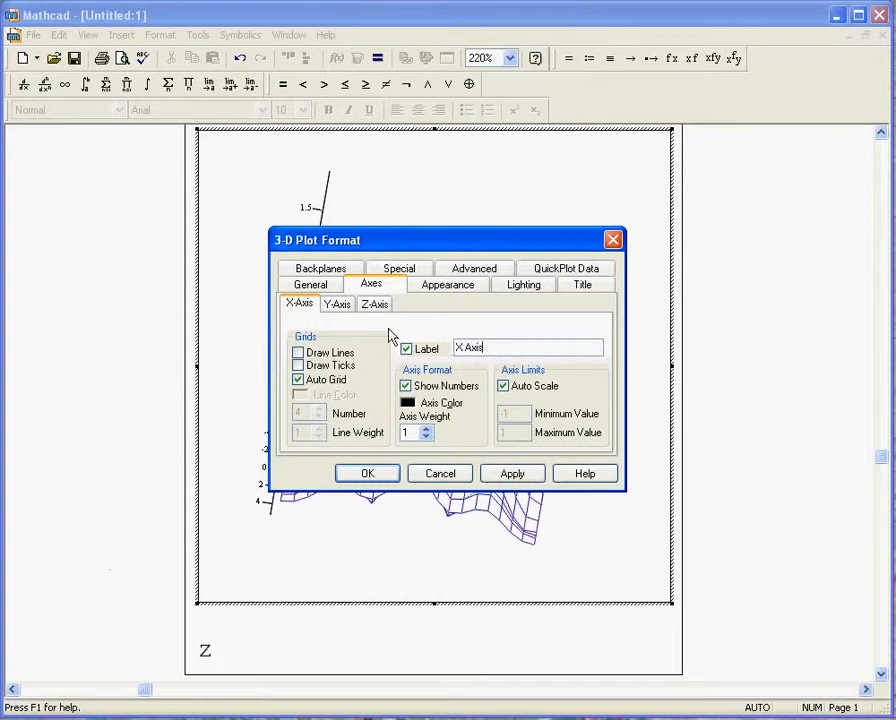
{"action": "left_click", "coordinate": [340, 305]}
{"action": "left_click", "coordinate": [405, 349]}
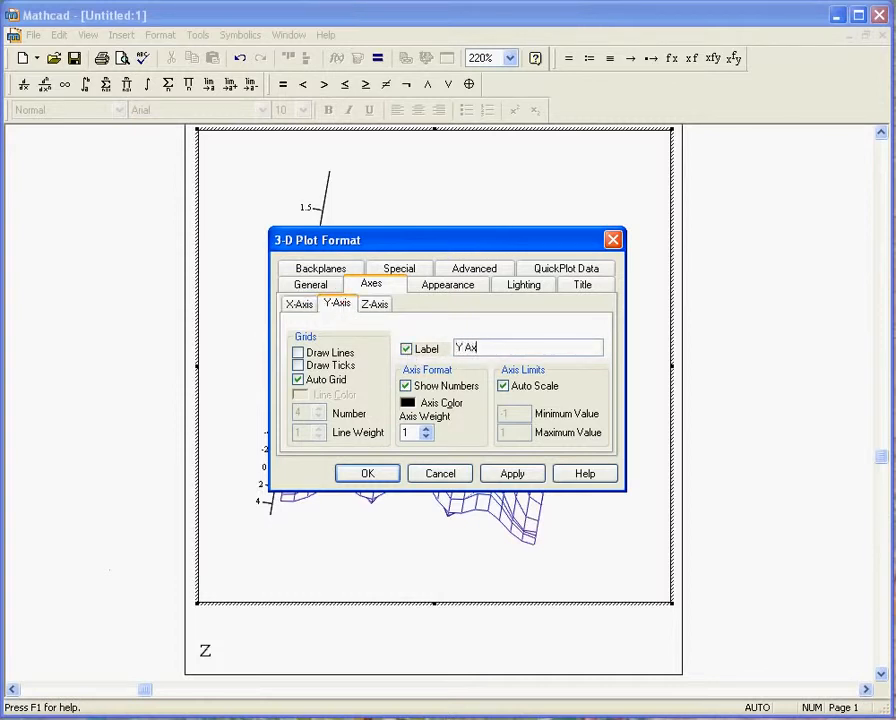
{"action": "left_click", "coordinate": [378, 304]}
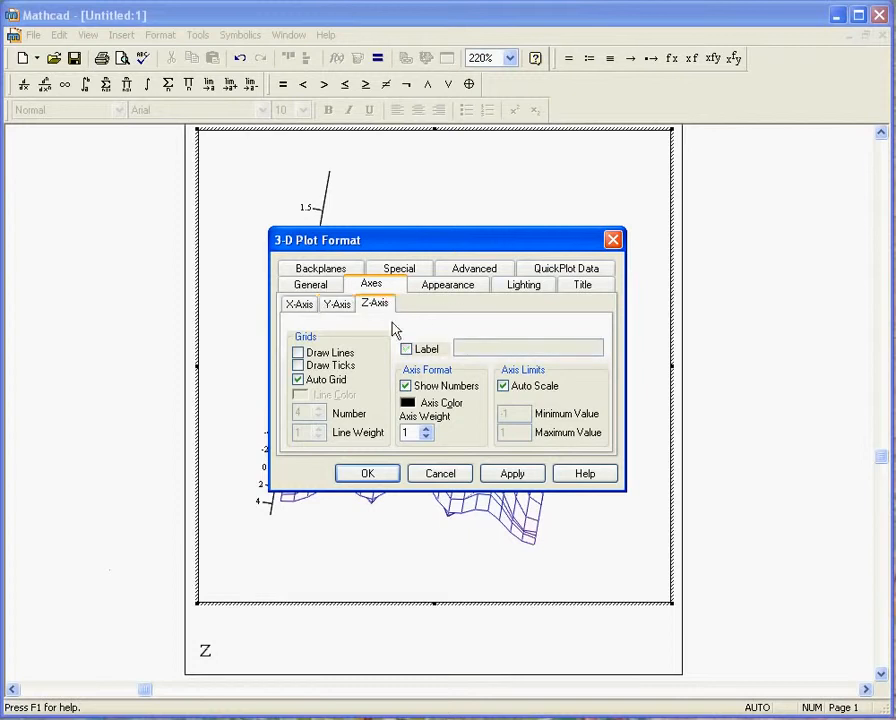
{"action": "left_click", "coordinate": [405, 349]}
{"action": "left_click", "coordinate": [472, 346]}
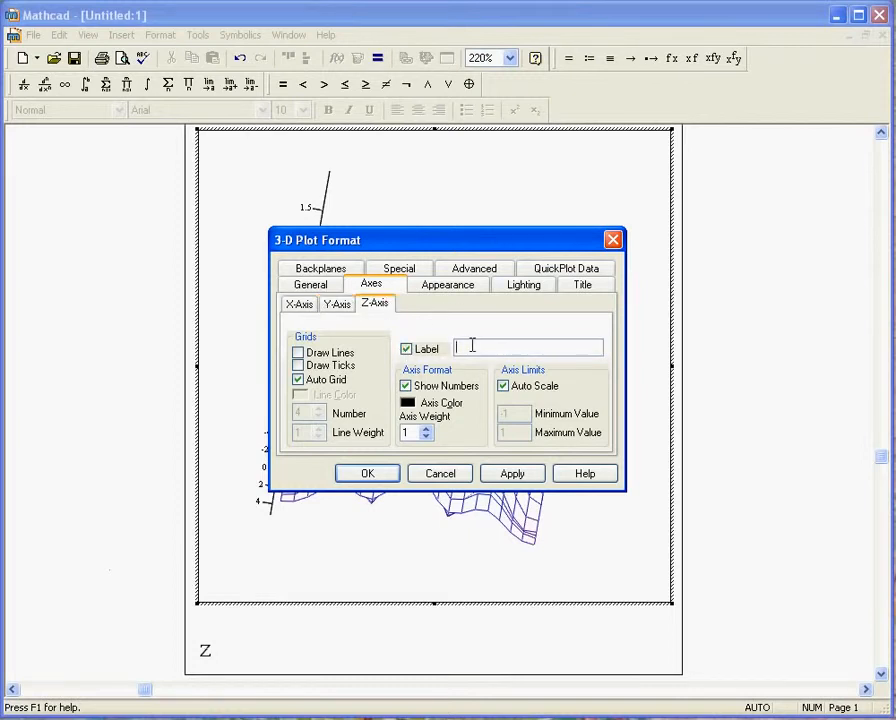
{"action": "type", "text": "Z Axis"}
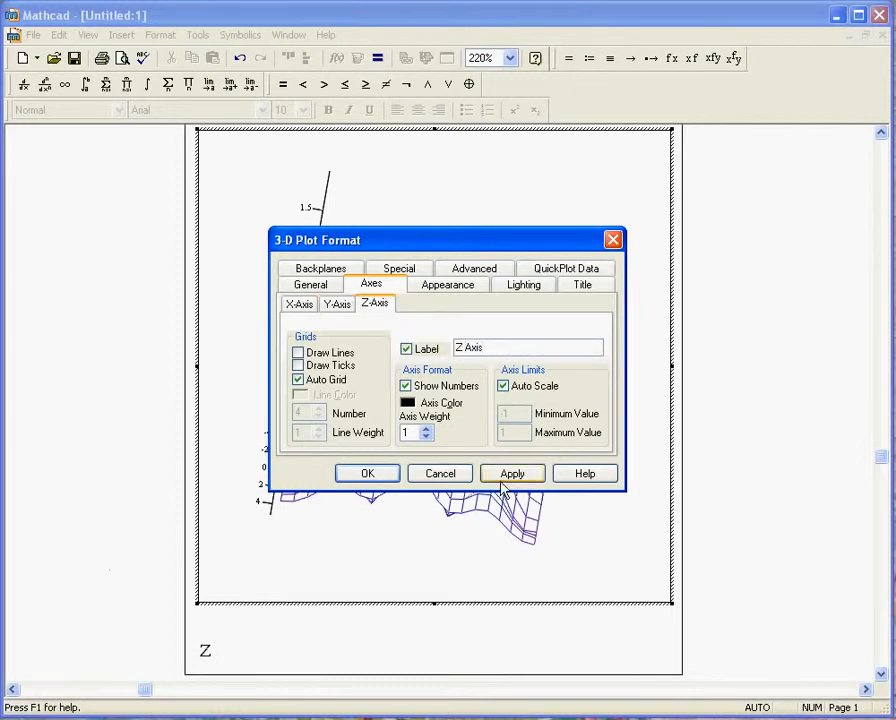
{"action": "left_click", "coordinate": [506, 472]}
{"action": "left_click", "coordinate": [362, 473]}
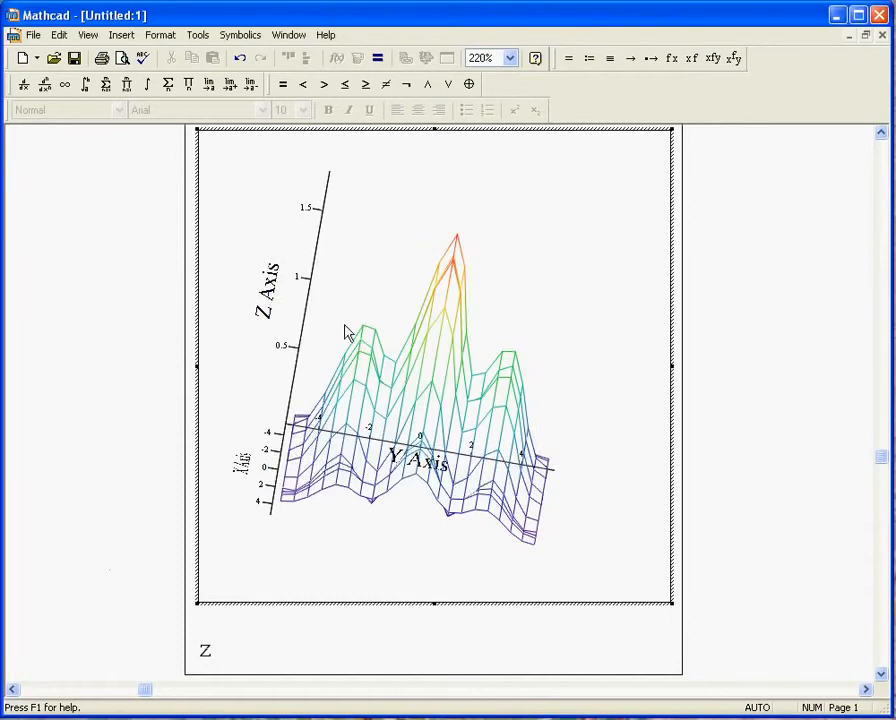
Step: Rotate the labelled surface plot to an oblique view with the X and Y axes clearly separated
{"action": "left_click_drag", "start_coordinate": [352, 334], "coordinate": [603, 361]}
{"action": "double_click", "coordinate": [380, 367]}
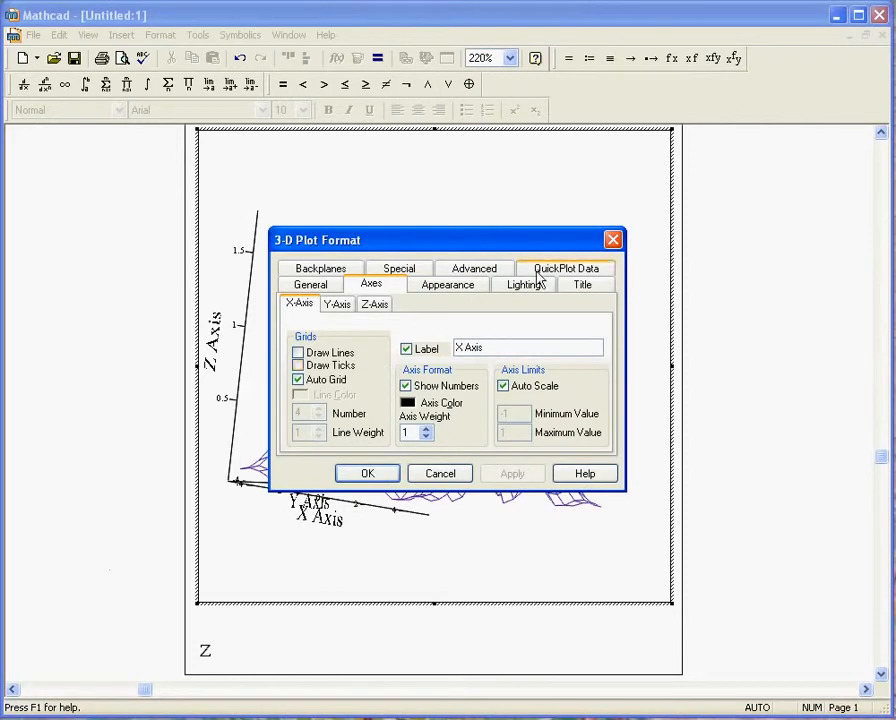
{"action": "left_click", "coordinate": [364, 474]}
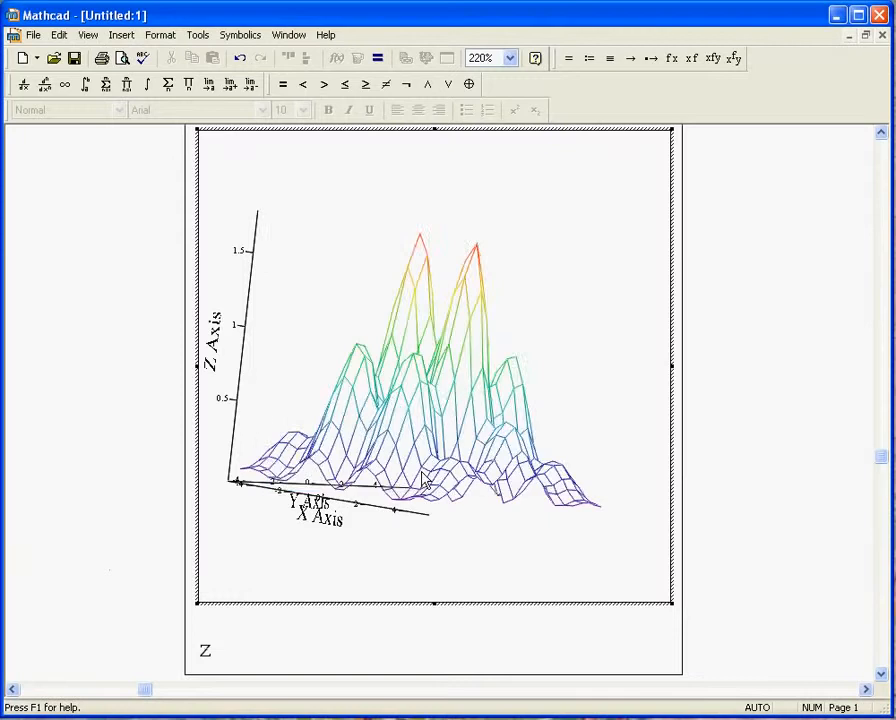
{"action": "left_click_drag", "start_coordinate": [312, 297], "coordinate": [146, 470]}
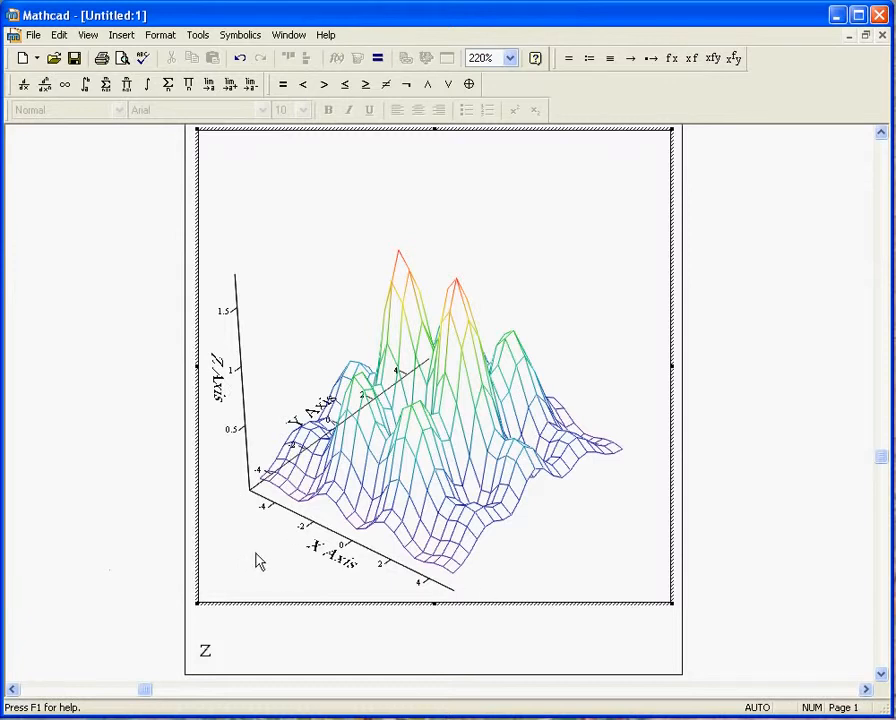
Step: Set the number of grids to 40 for both plotting ranges and rotate the surface plot to inspect the finer mesh
{"action": "double_click", "coordinate": [391, 507]}
{"action": "left_click", "coordinate": [566, 273]}
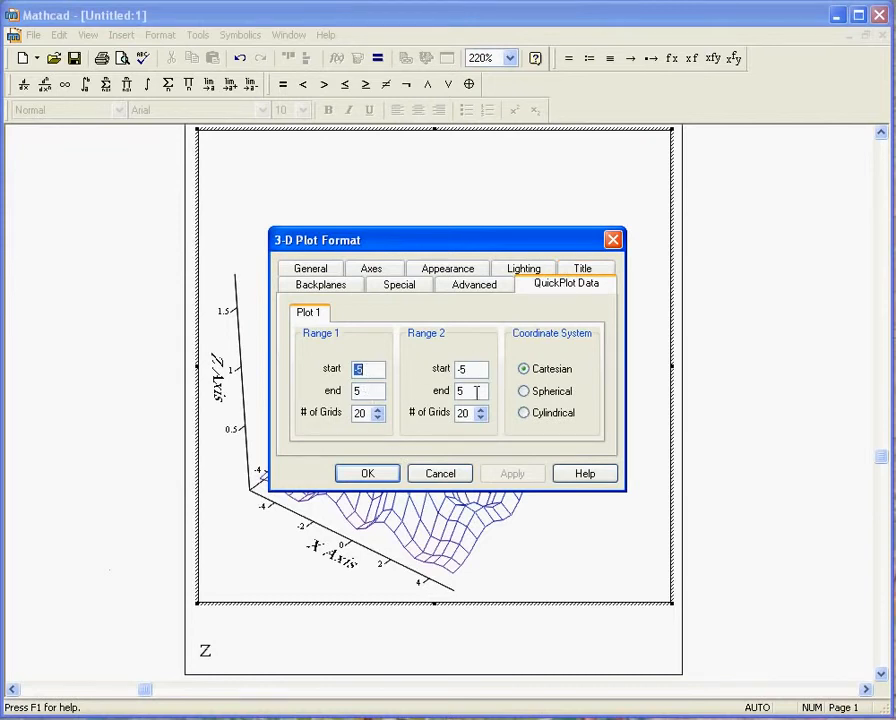
{"action": "double_click", "coordinate": [364, 411]}
{"action": "type", "text": "40"}
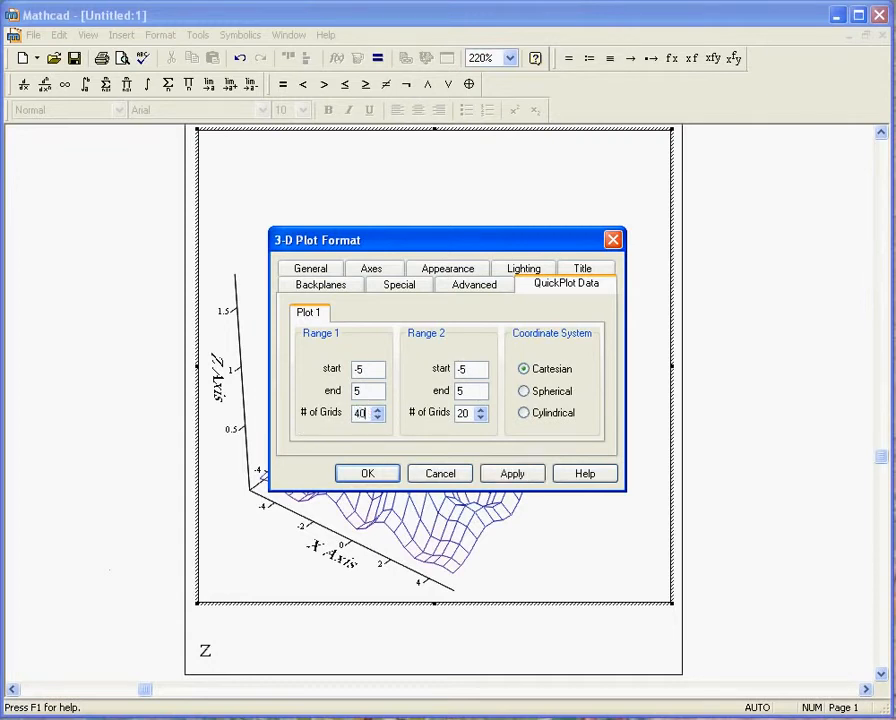
{"action": "double_click", "coordinate": [466, 413]}
{"action": "type", "text": "40"}
{"action": "left_click", "coordinate": [362, 474]}
{"action": "left_click_drag", "start_coordinate": [346, 470], "coordinate": [426, 438]}
{"action": "left_click_drag", "start_coordinate": [463, 517], "coordinate": [334, 476]}
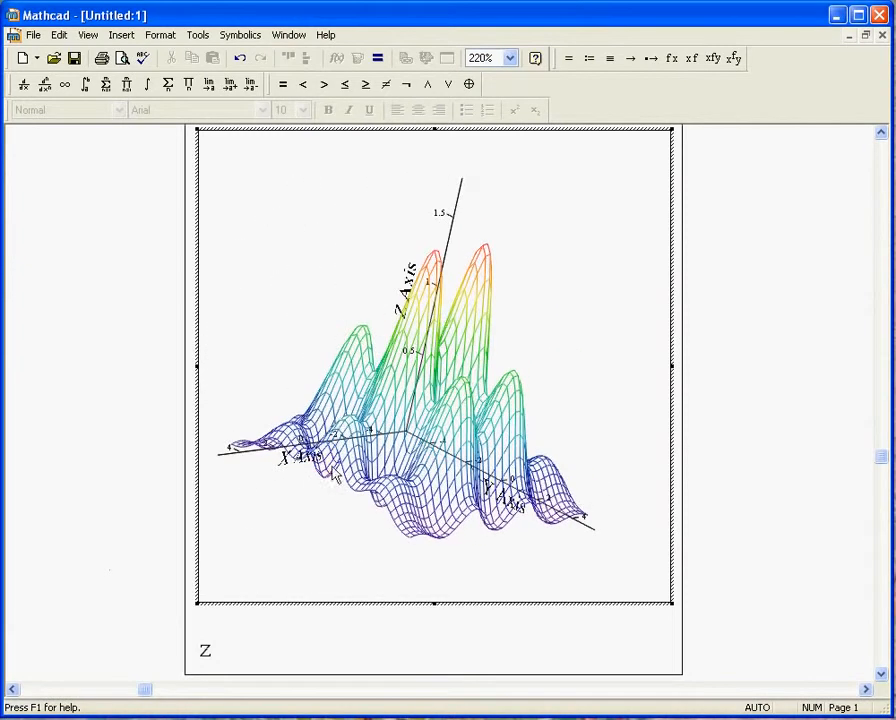
Step: Set the number of grids to 75 for both plotting ranges and rotate the plot to a front view along the Y axis
{"action": "double_click", "coordinate": [343, 419]}
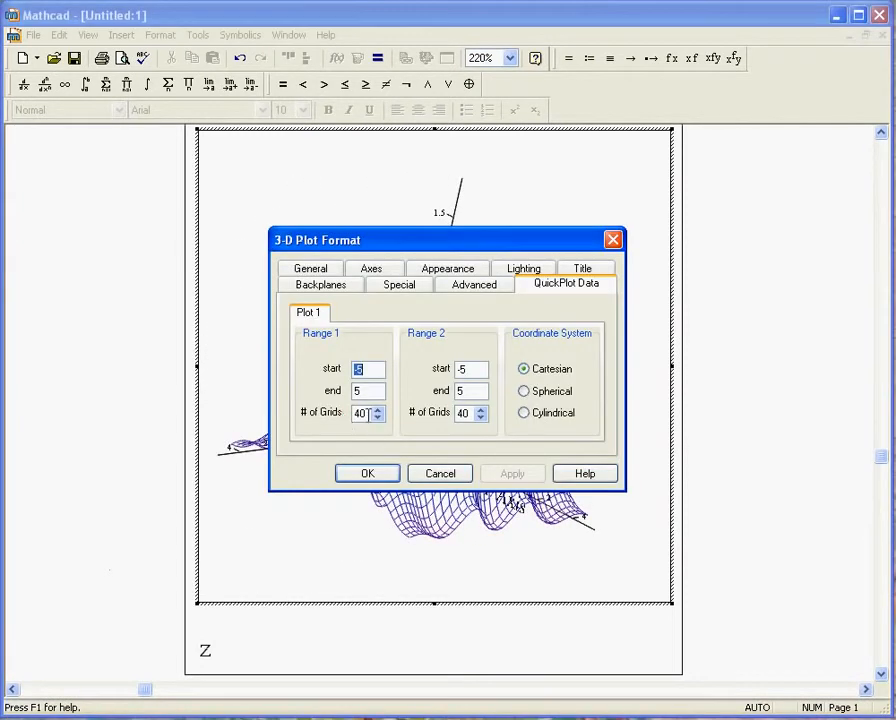
{"action": "type", "text": "75"}
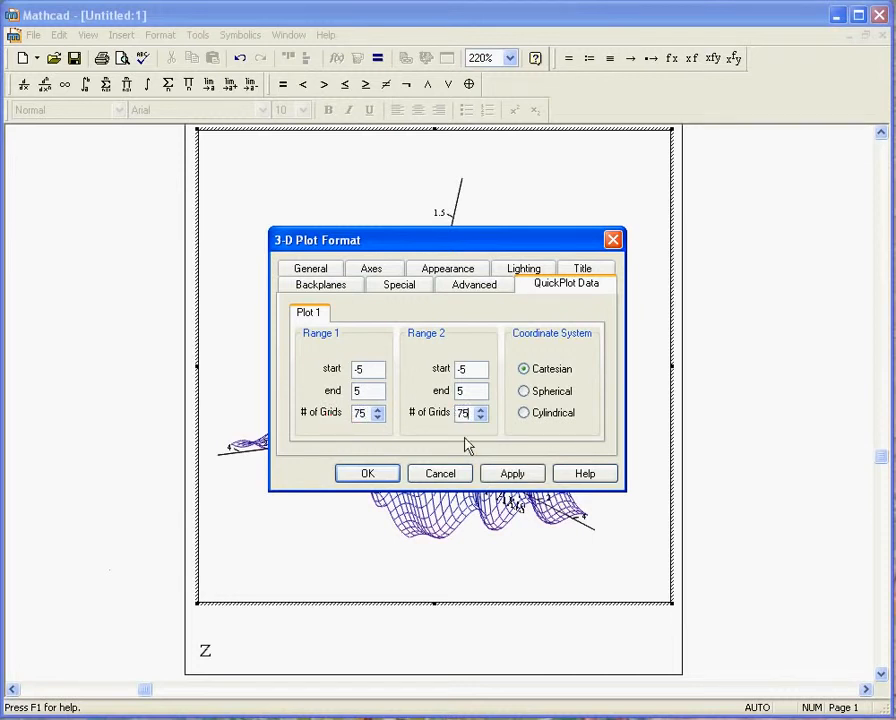
{"action": "left_click", "coordinate": [438, 474]}
{"action": "left_click_drag", "start_coordinate": [364, 476], "coordinate": [468, 502]}
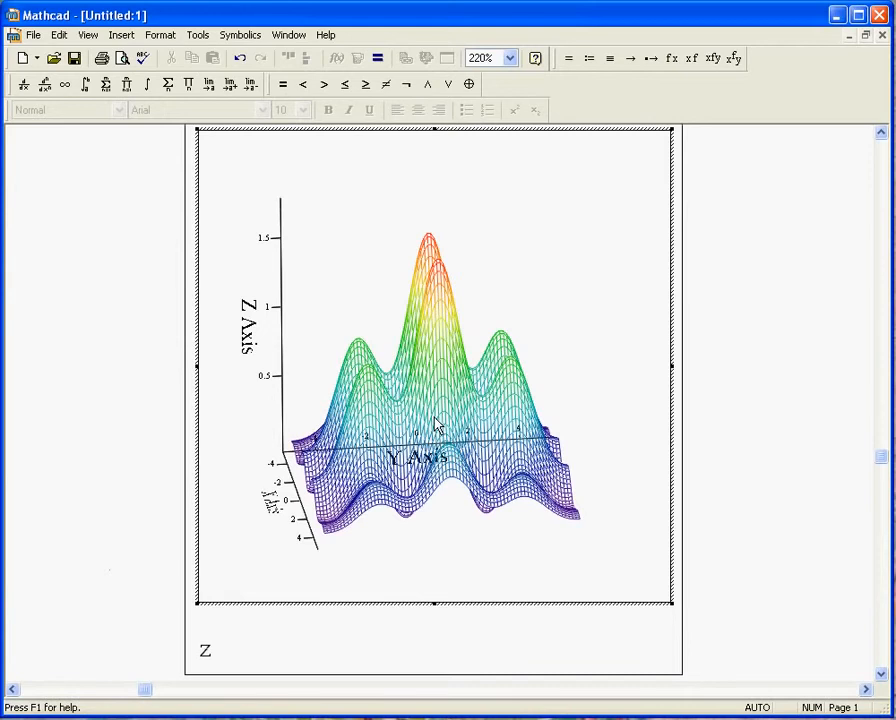
Step: Apply the Fill Surface option to the plot and tilt it slightly to view the result
{"action": "double_click", "coordinate": [435, 425]}
{"action": "left_click", "coordinate": [456, 267]}
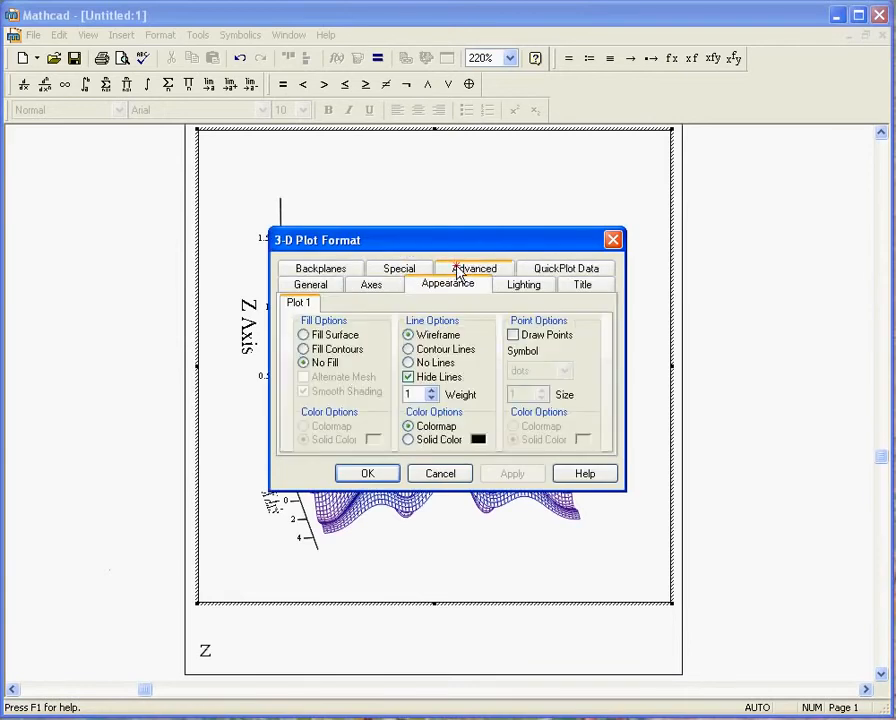
{"action": "left_click", "coordinate": [304, 335]}
{"action": "left_click", "coordinate": [509, 473]}
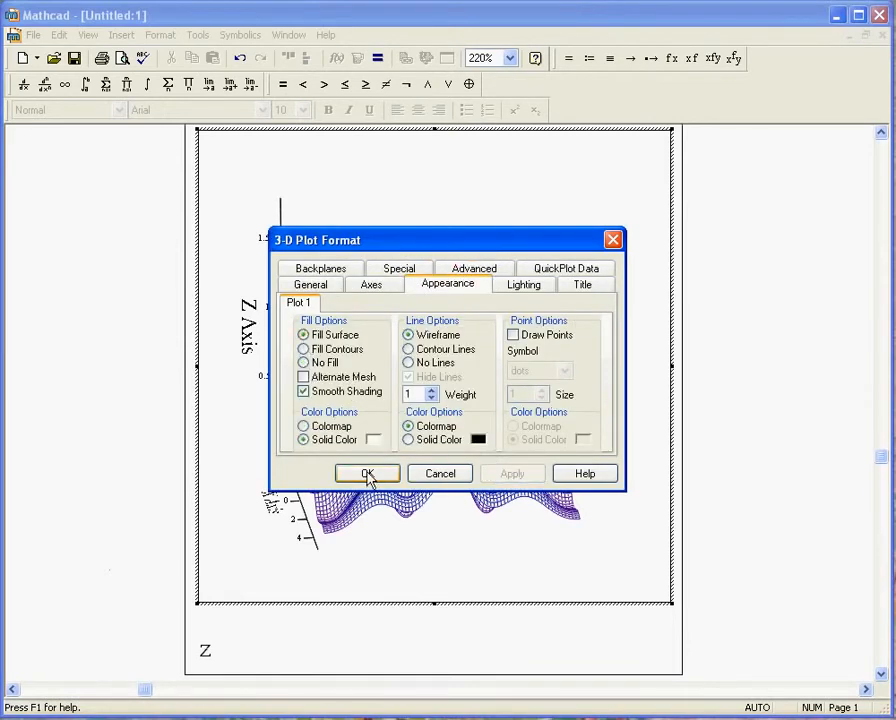
{"action": "left_click", "coordinate": [367, 474]}
{"action": "left_click_drag", "start_coordinate": [410, 366], "coordinate": [422, 328]}
Step: Switch the plot's fill to Fill Contours and rotate the plot to view its colour bands
{"action": "double_click", "coordinate": [426, 354]}
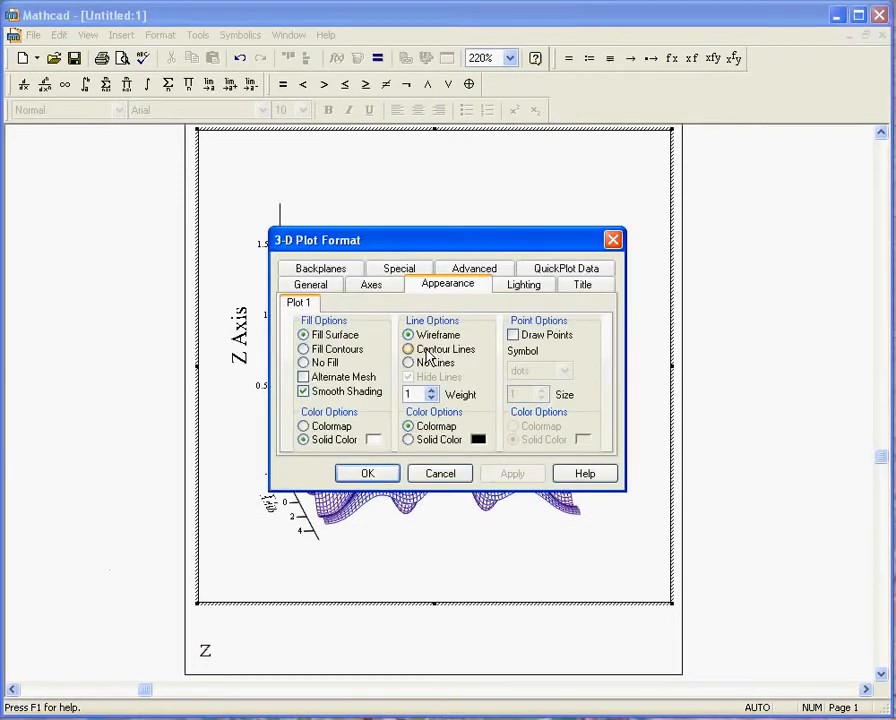
{"action": "left_click", "coordinate": [304, 349]}
{"action": "left_click", "coordinate": [482, 474]}
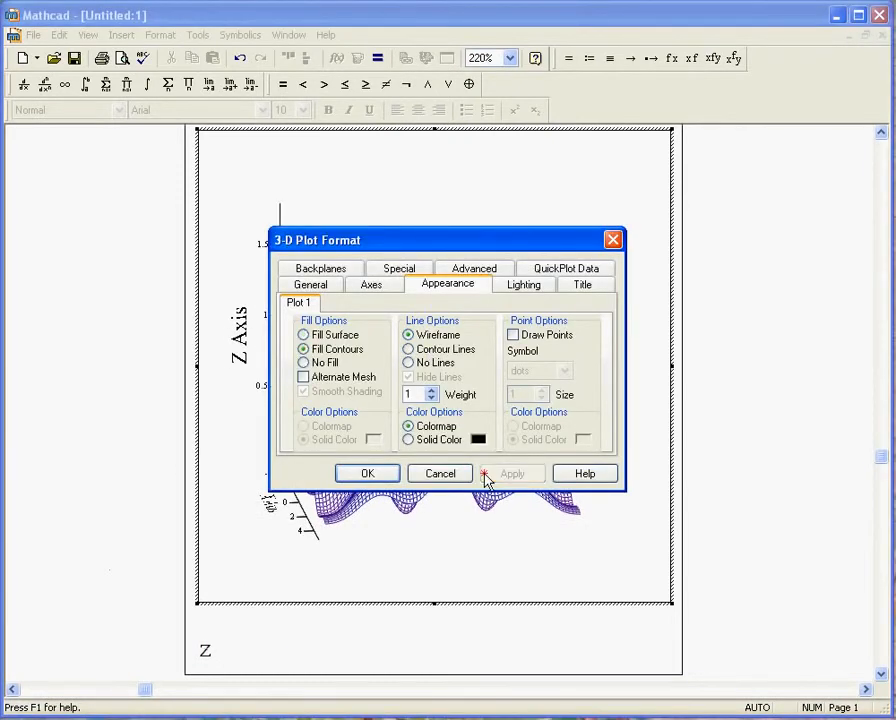
{"action": "left_click", "coordinate": [368, 476]}
{"action": "left_click_drag", "start_coordinate": [423, 370], "coordinate": [428, 414]}
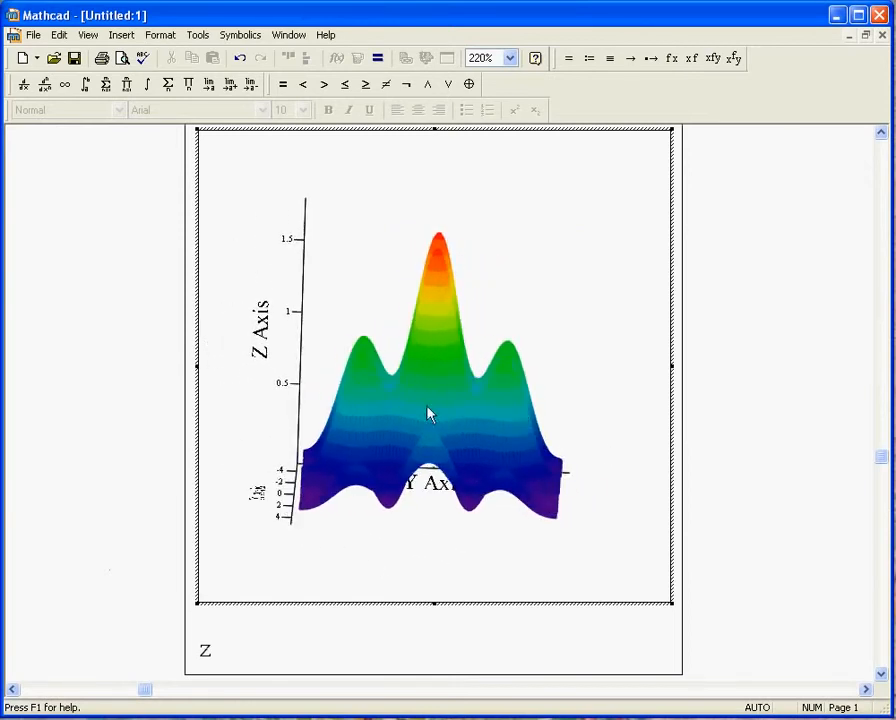
Step: Return the plot to No Fill with hidden wireframe lines and rotate it to an oblique view
{"action": "double_click", "coordinate": [430, 412]}
{"action": "left_click", "coordinate": [303, 362]}
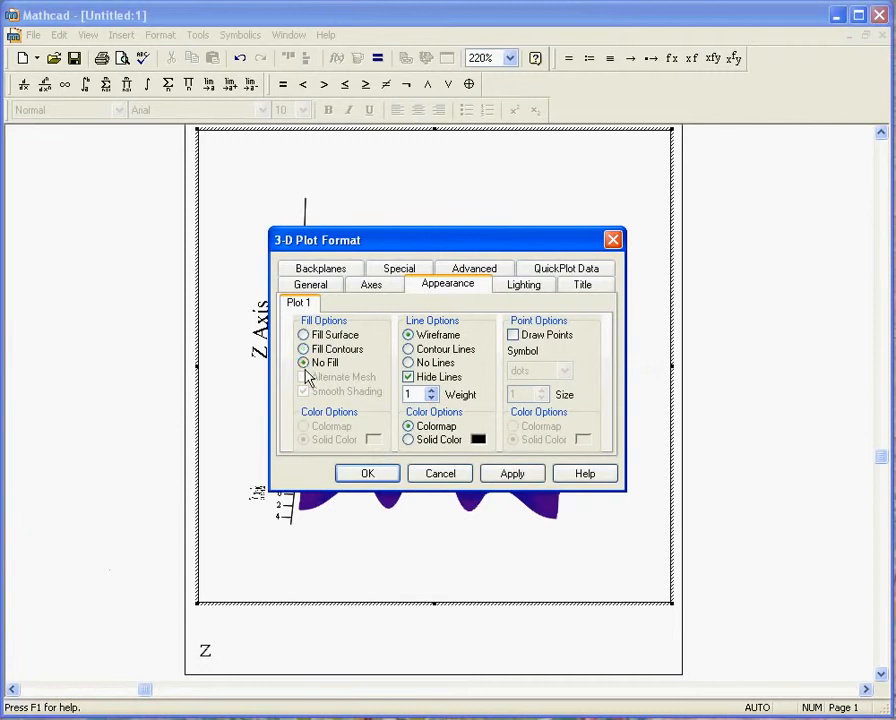
{"action": "left_click", "coordinate": [492, 476]}
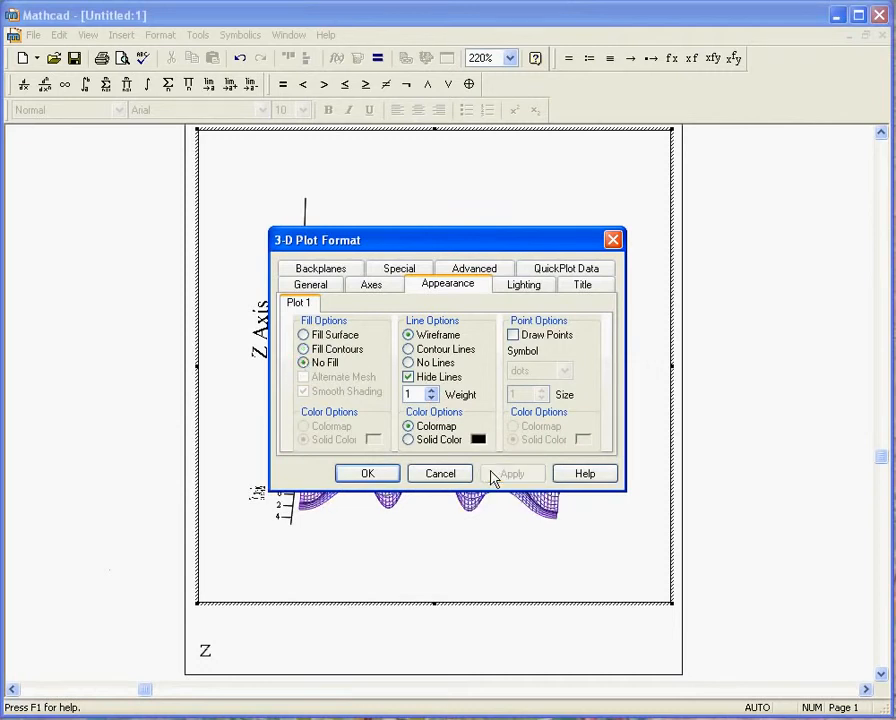
{"action": "left_click", "coordinate": [386, 476]}
{"action": "left_click_drag", "start_coordinate": [404, 538], "coordinate": [426, 492]}
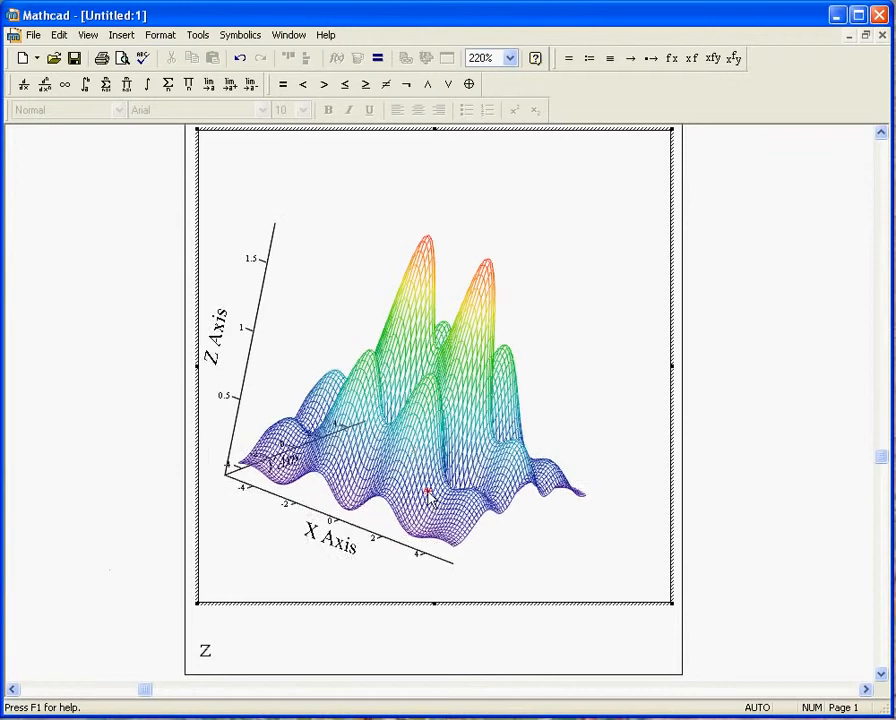
Step: Enable lighting on the plot with Scheme 1 and rotate the lit wireframe to view it from another side
{"action": "double_click", "coordinate": [416, 456]}
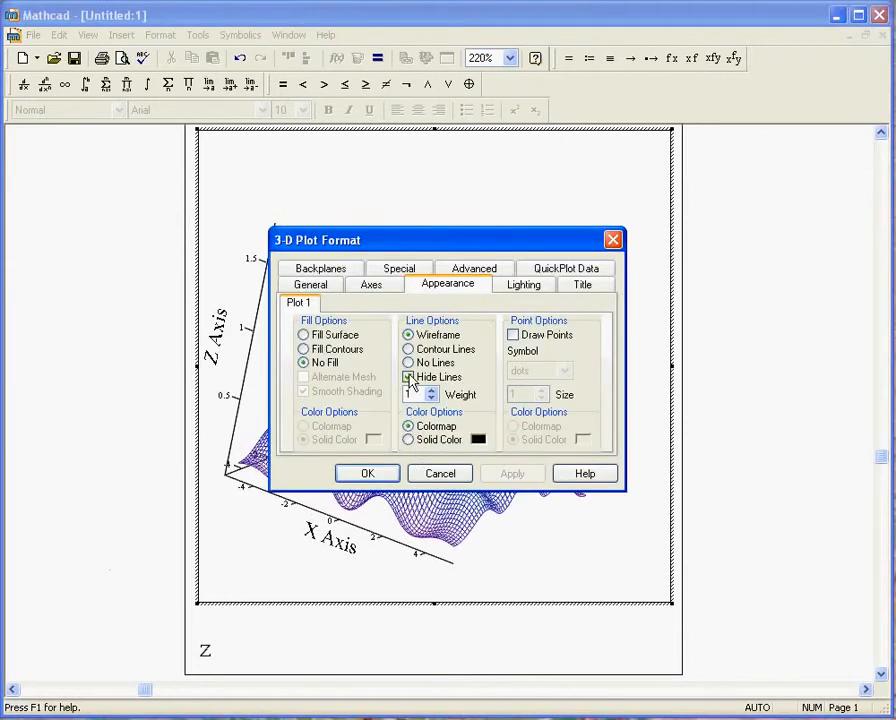
{"action": "left_click", "coordinate": [524, 284]}
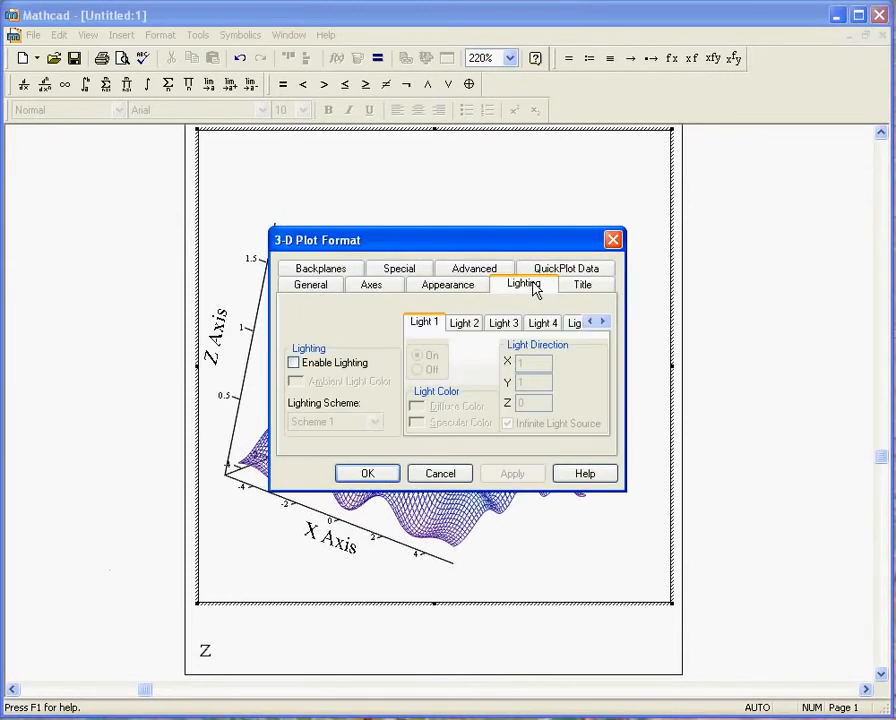
{"action": "left_click", "coordinate": [293, 363]}
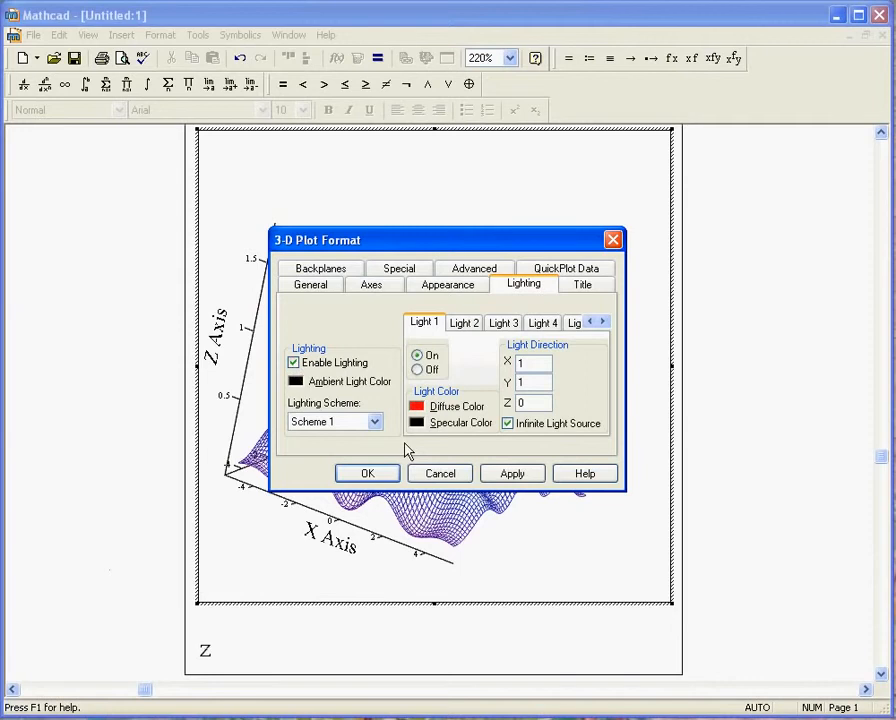
{"action": "left_click", "coordinate": [500, 479]}
{"action": "left_click", "coordinate": [368, 474]}
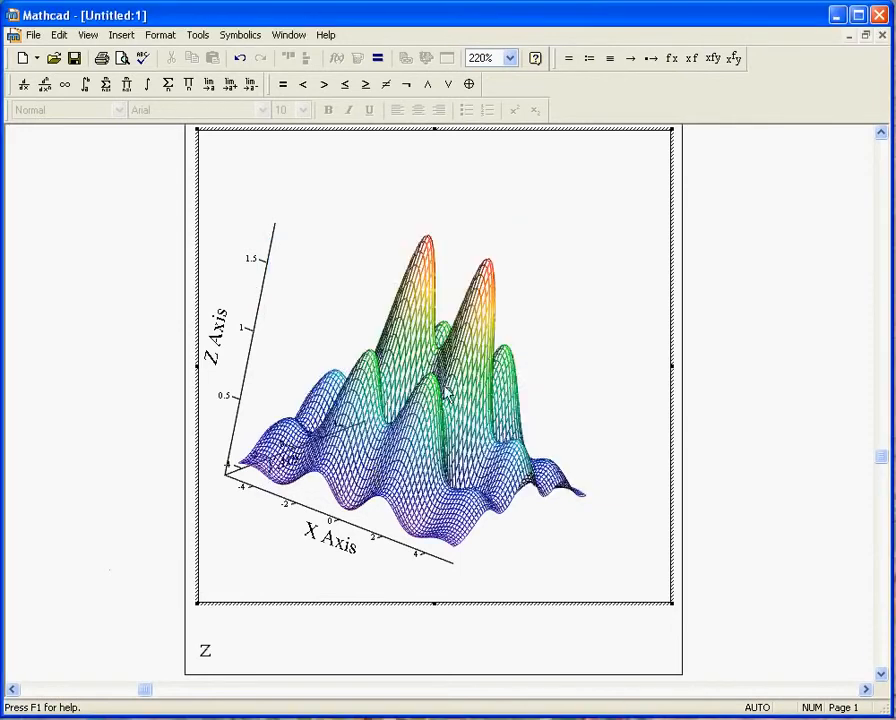
{"action": "left_click_drag", "start_coordinate": [317, 482], "coordinate": [516, 428]}
Step: Resize the plot region from its corner to make it wider and shorter
{"action": "left_click", "coordinate": [694, 602]}
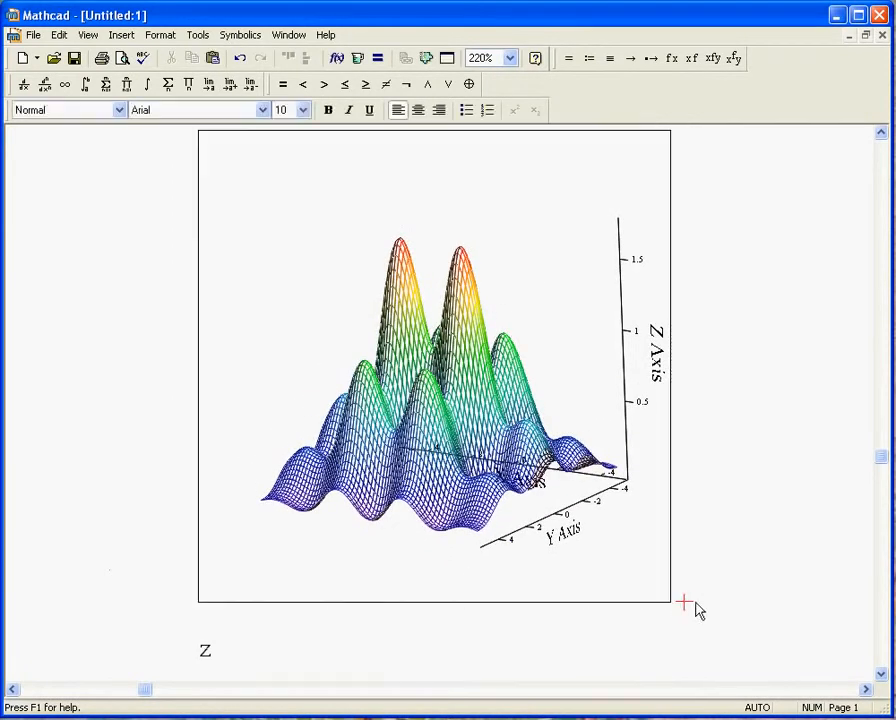
{"action": "left_click", "coordinate": [646, 579]}
{"action": "left_click_drag", "start_coordinate": [672, 602], "coordinate": [729, 542]}
{"action": "left_click", "coordinate": [737, 419]}
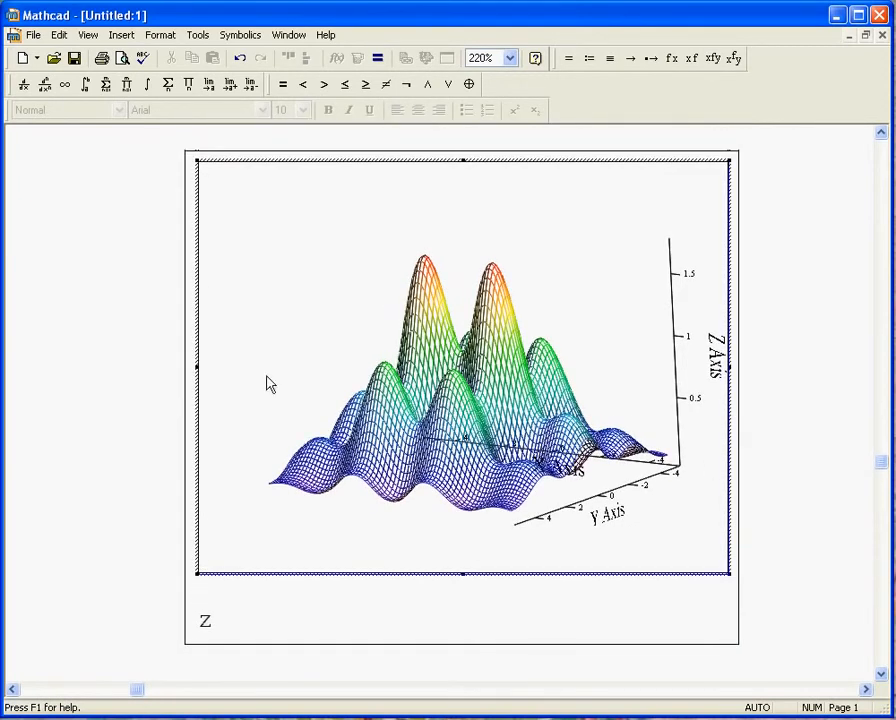
Step: Tilt the plot slightly and disable its lighting
{"action": "left_click_drag", "start_coordinate": [270, 384], "coordinate": [296, 436]}
{"action": "double_click", "coordinate": [292, 414]}
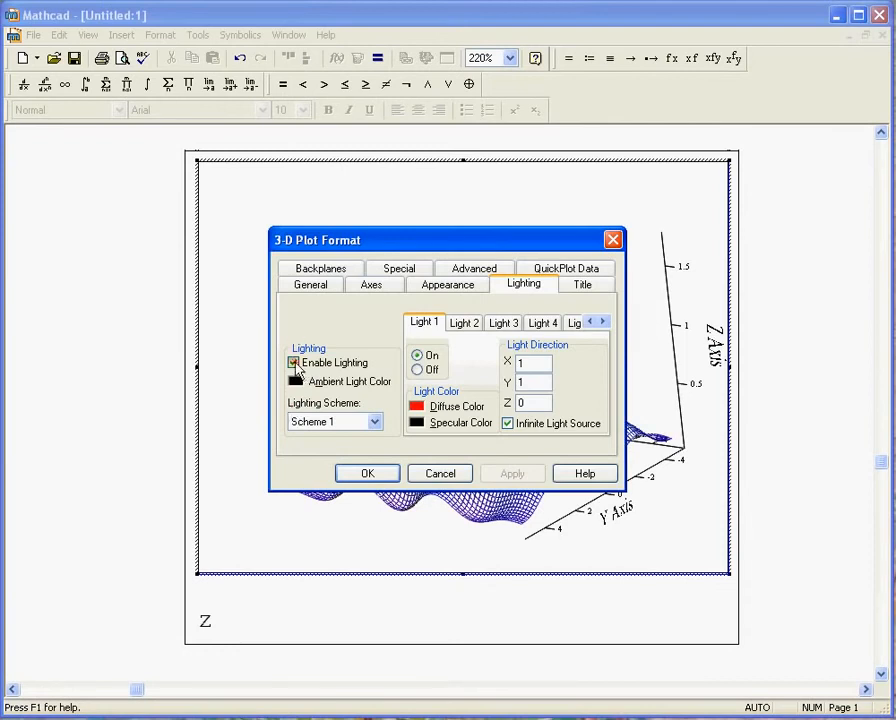
{"action": "left_click", "coordinate": [293, 362]}
{"action": "left_click", "coordinate": [367, 474]}
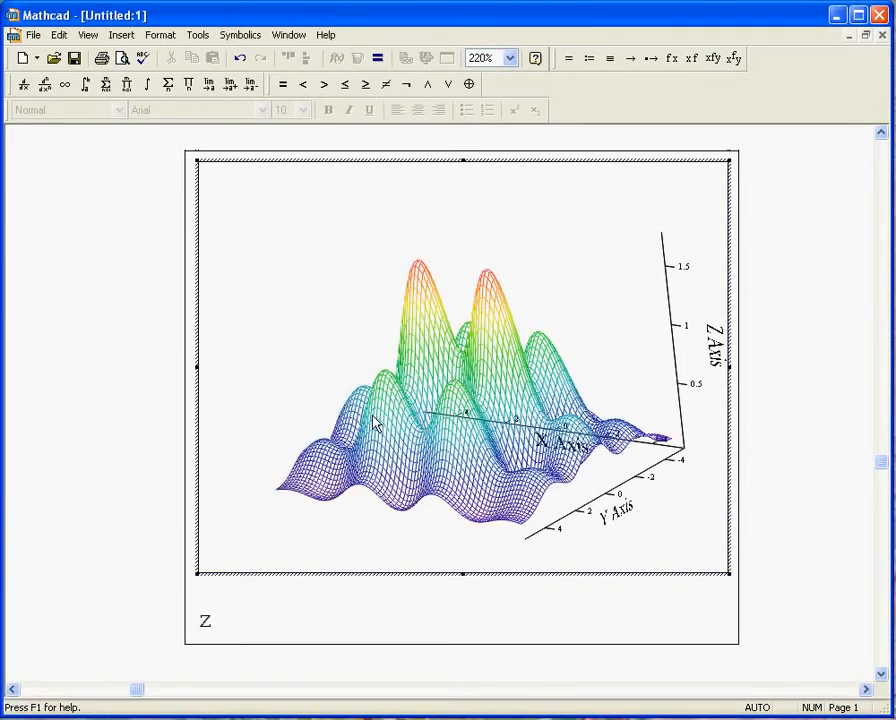
Step: Display the surface plot as a contour plot
{"action": "double_click", "coordinate": [375, 424]}
{"action": "left_click", "coordinate": [316, 287]}
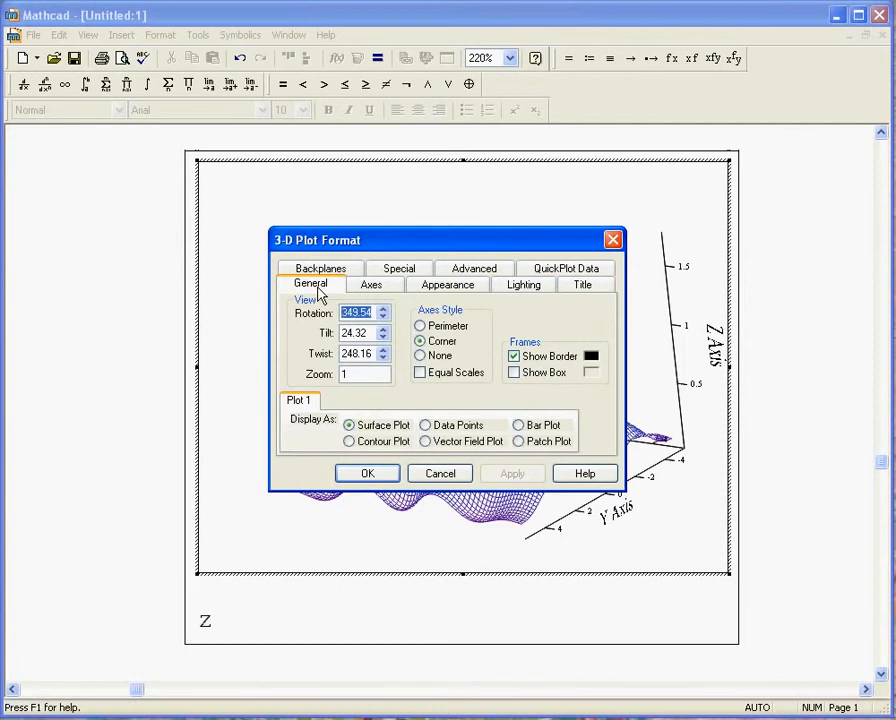
{"action": "left_click", "coordinate": [349, 442]}
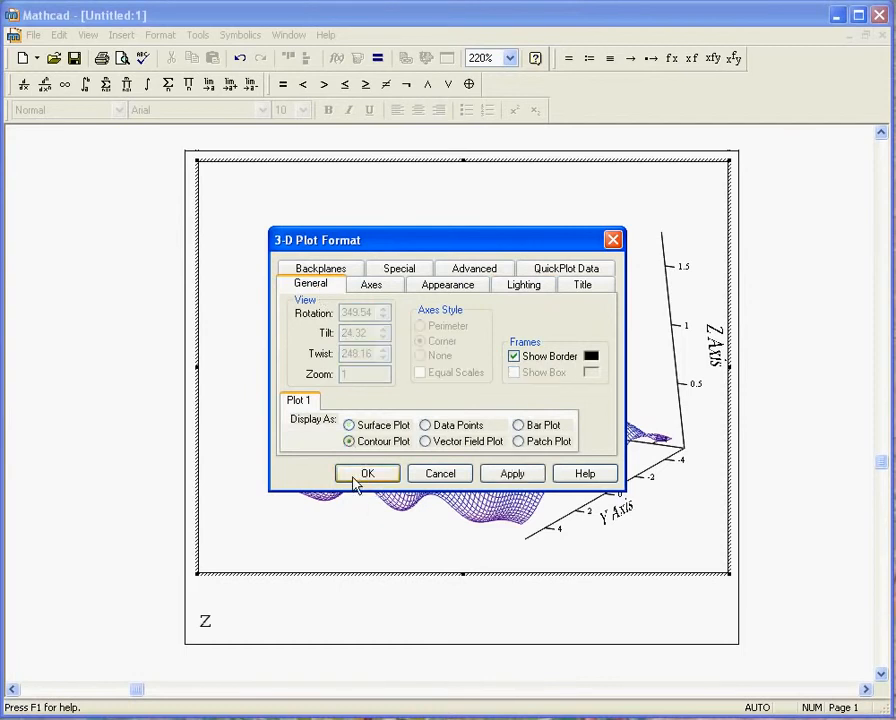
{"action": "left_click", "coordinate": [365, 474]}
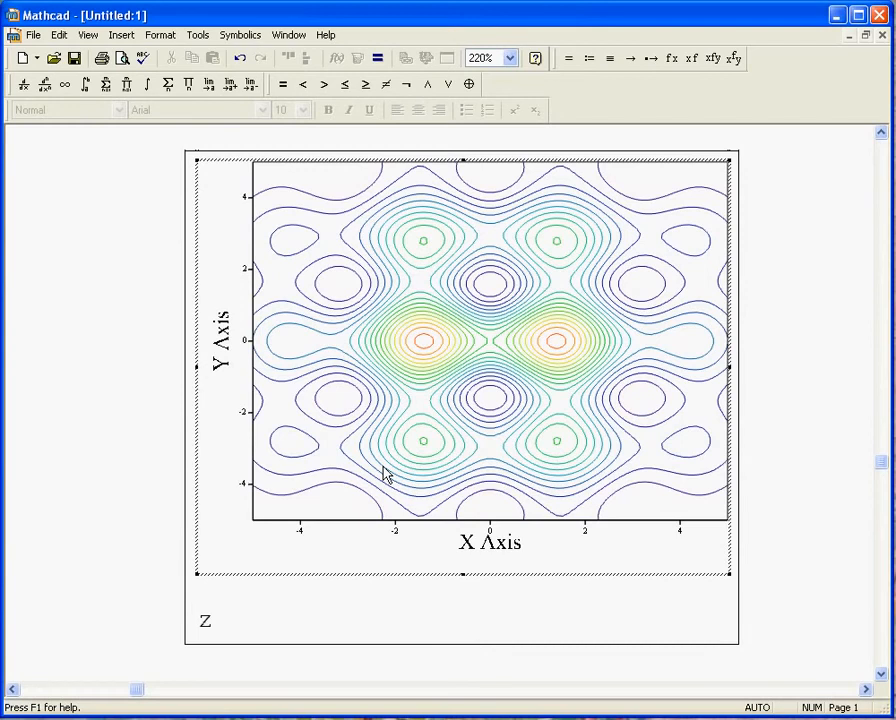
Step: Change the contour plot's display type back to a surface plot
{"action": "left_click", "coordinate": [120, 418]}
{"action": "double_click", "coordinate": [252, 410]}
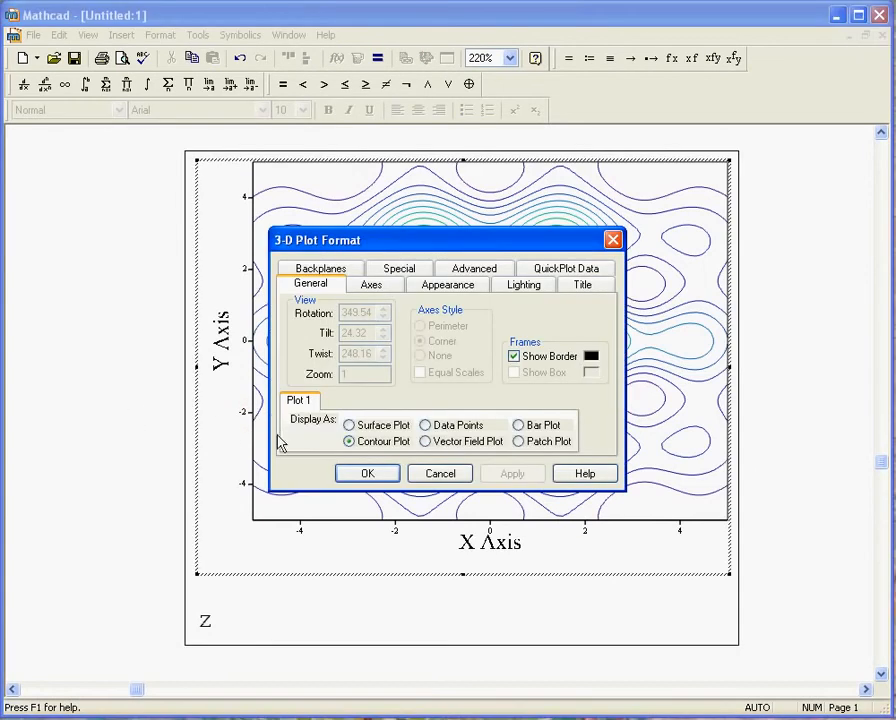
{"action": "left_click", "coordinate": [348, 425]}
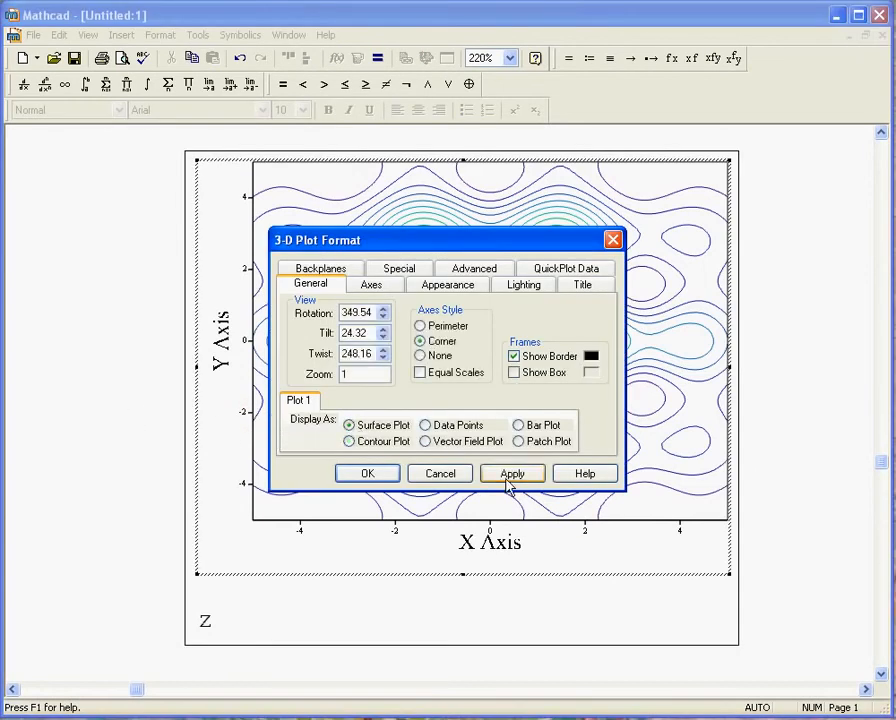
{"action": "left_click", "coordinate": [508, 474]}
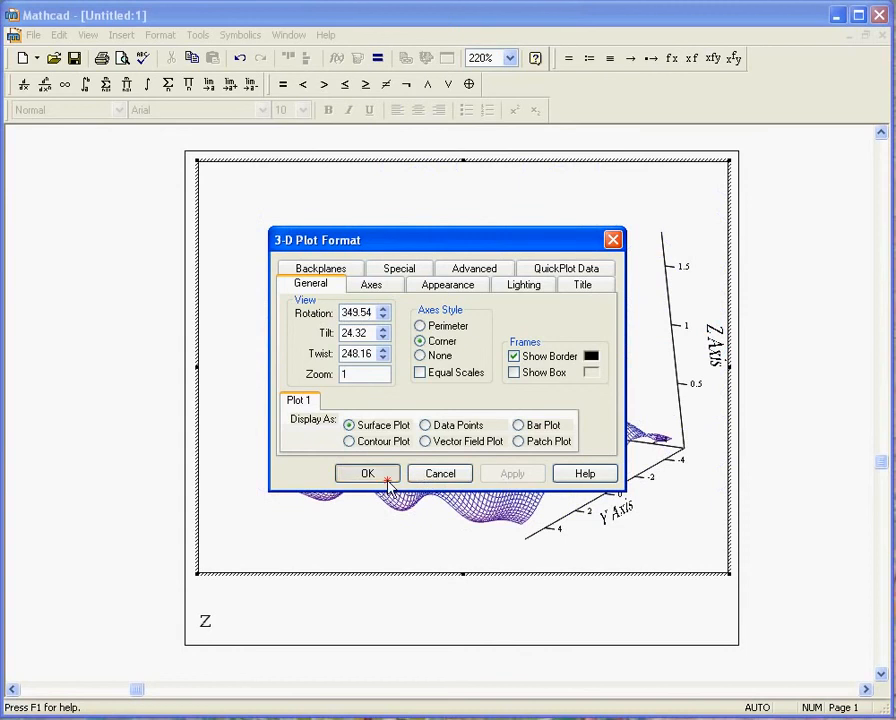
{"action": "left_click", "coordinate": [388, 476]}
Step: Rotate the surface plot to an oblique view with the corner of the three axes in front, and deselect it
{"action": "left_click_drag", "start_coordinate": [455, 430], "coordinate": [561, 522]}
{"action": "left_click_drag", "start_coordinate": [726, 516], "coordinate": [466, 484]}
{"action": "left_click_drag", "start_coordinate": [326, 526], "coordinate": [500, 290]}
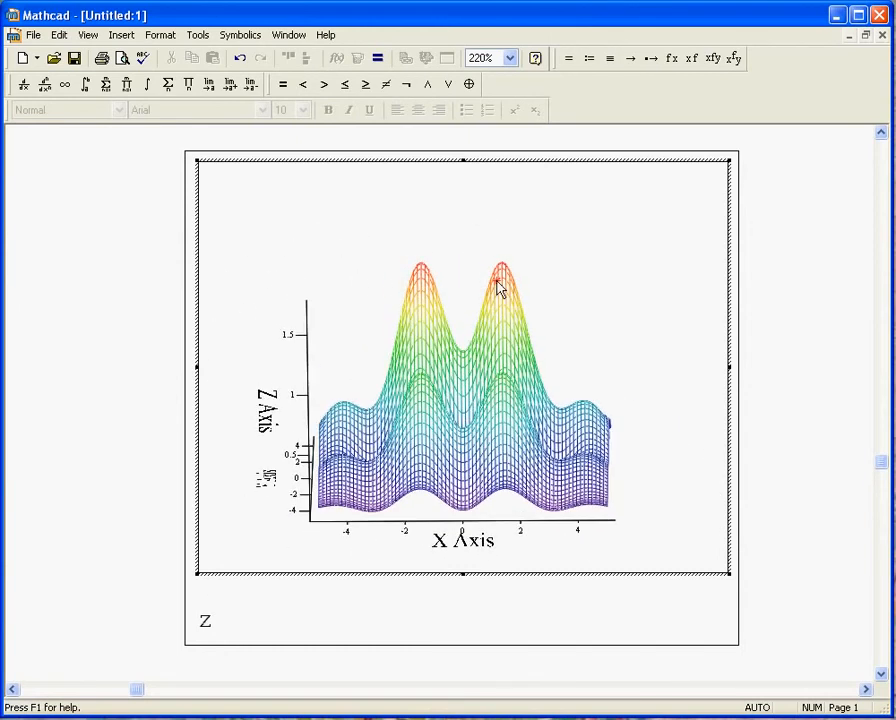
{"action": "left_click_drag", "start_coordinate": [245, 527], "coordinate": [724, 472]}
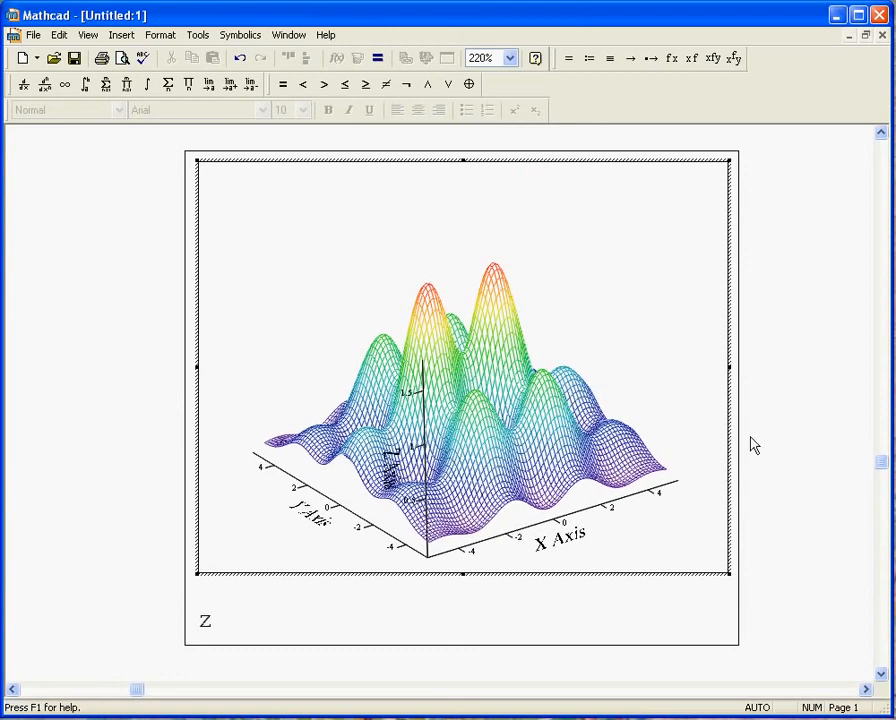
{"action": "left_click", "coordinate": [758, 438]}
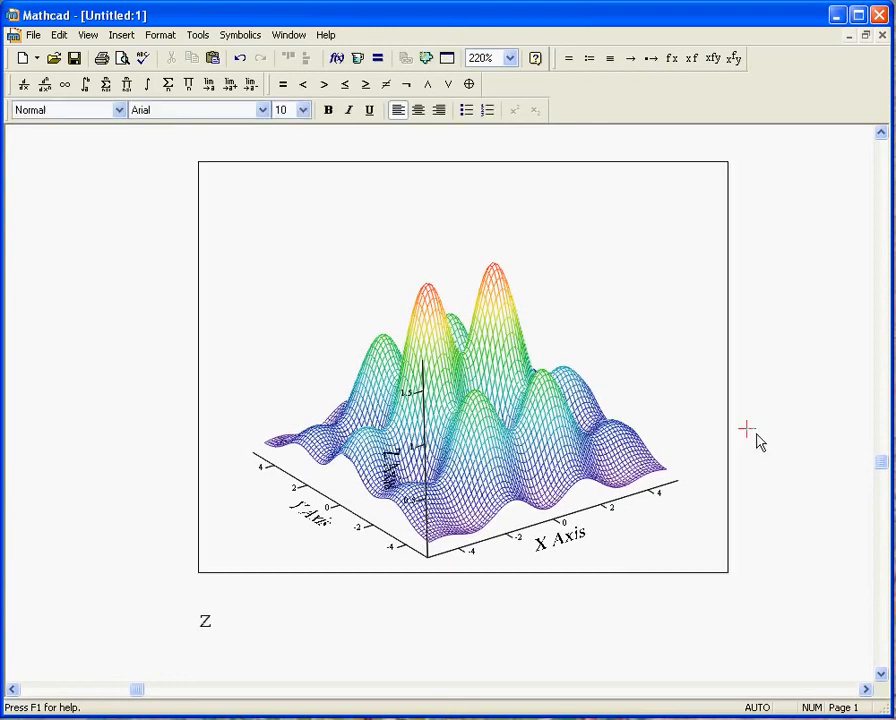